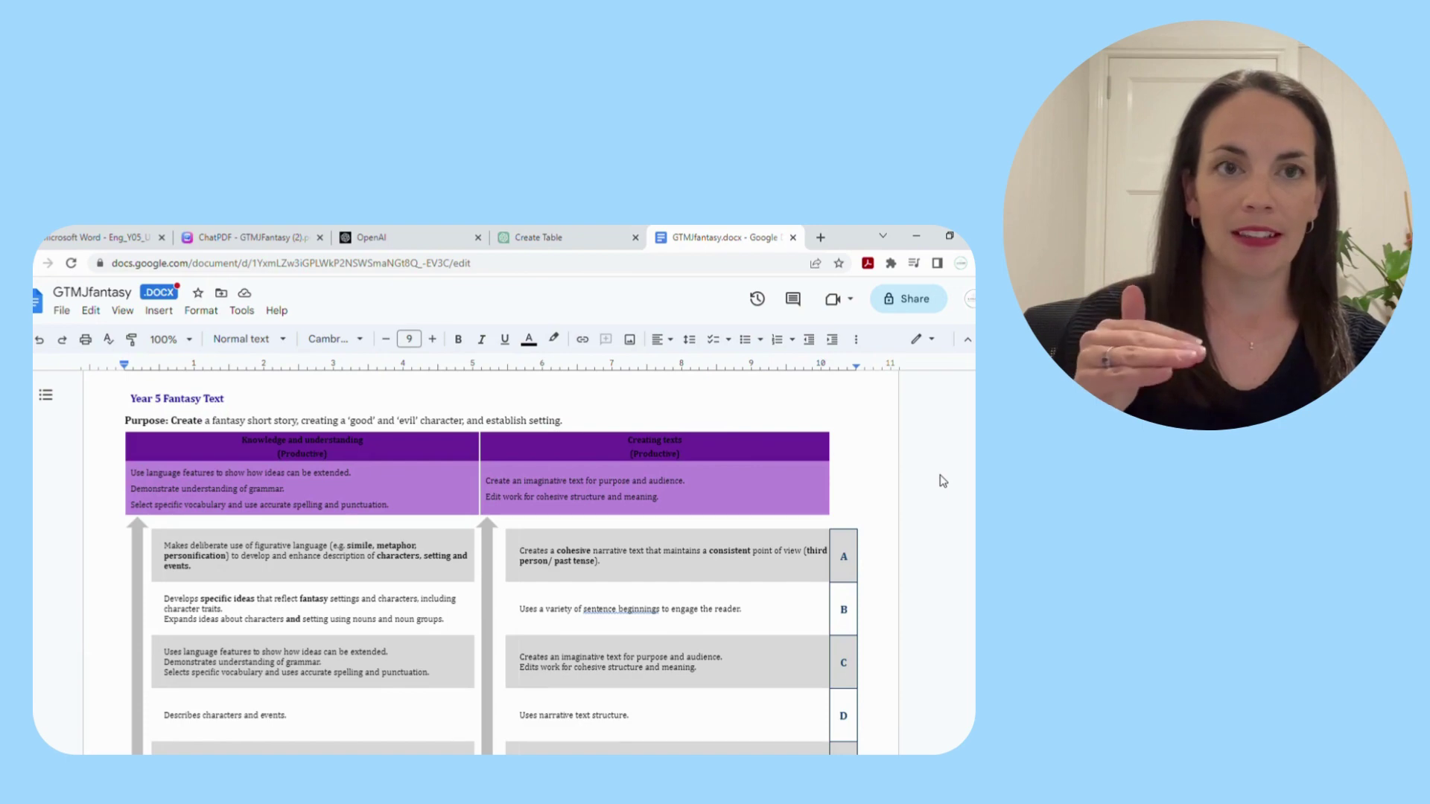
- Copy the figurative-language criterion from the rubric table into the criteria list below it
scroll(942, 479, down, 1)
scroll(943, 480, down, 1)
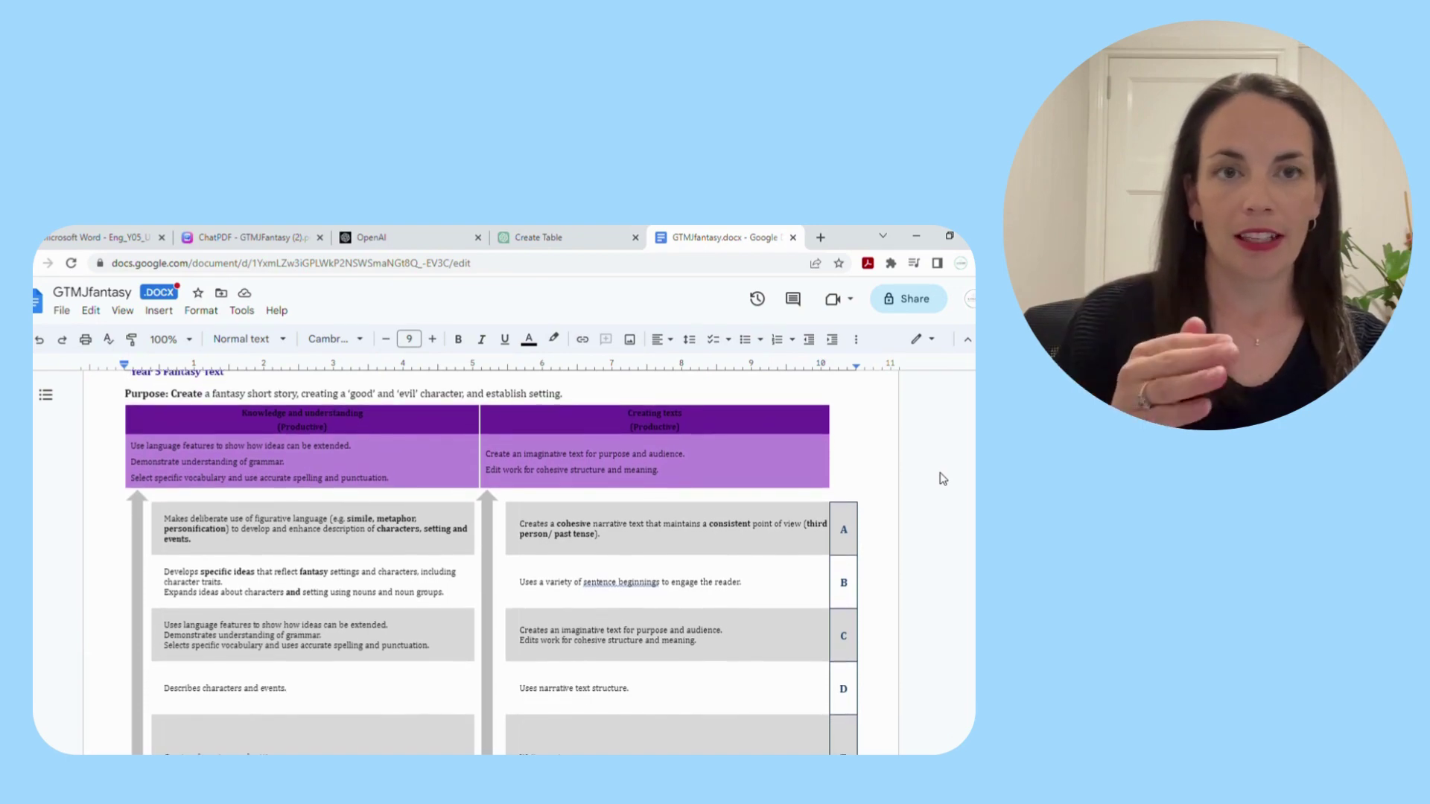
scroll(942, 478, down, 3)
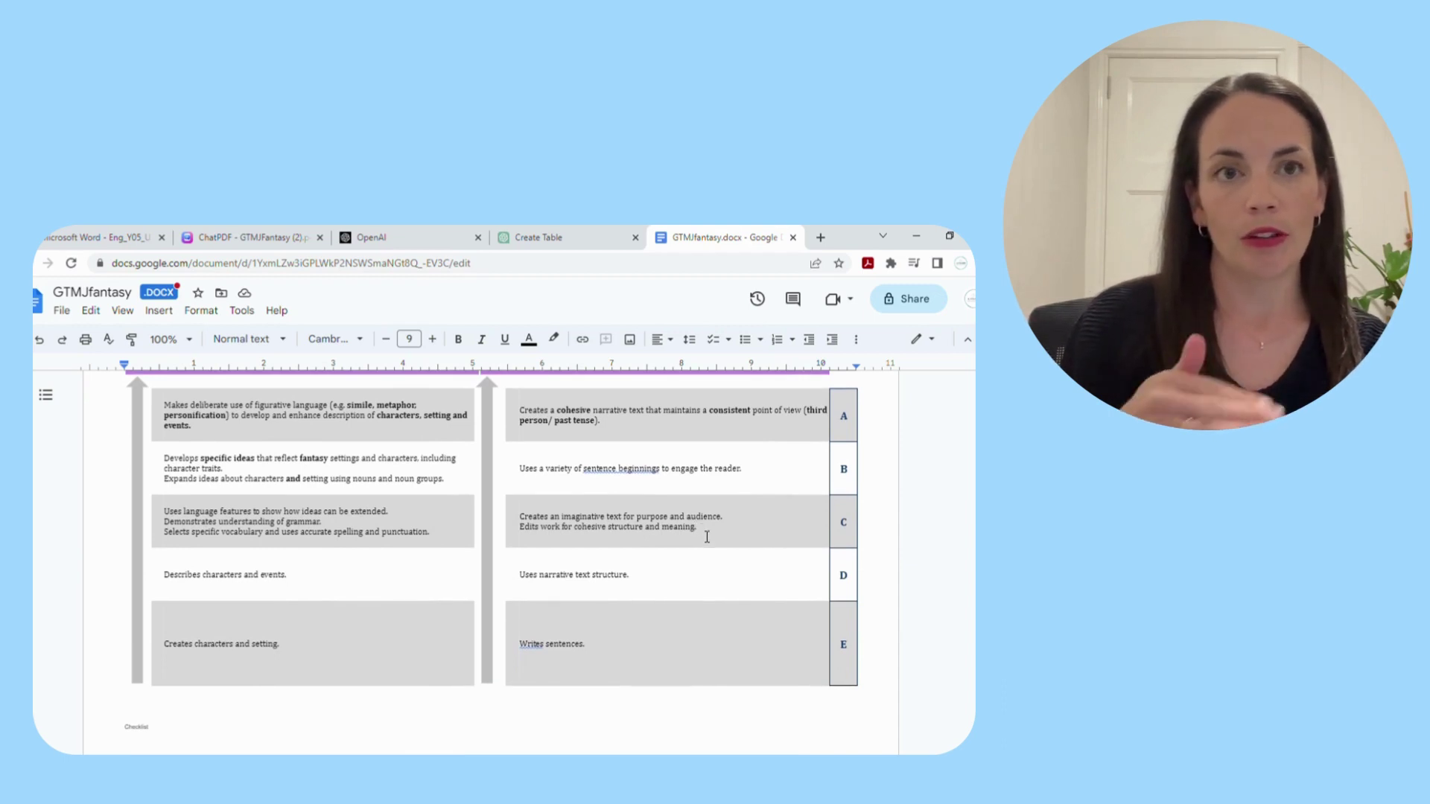
drag(695, 528, 545, 527)
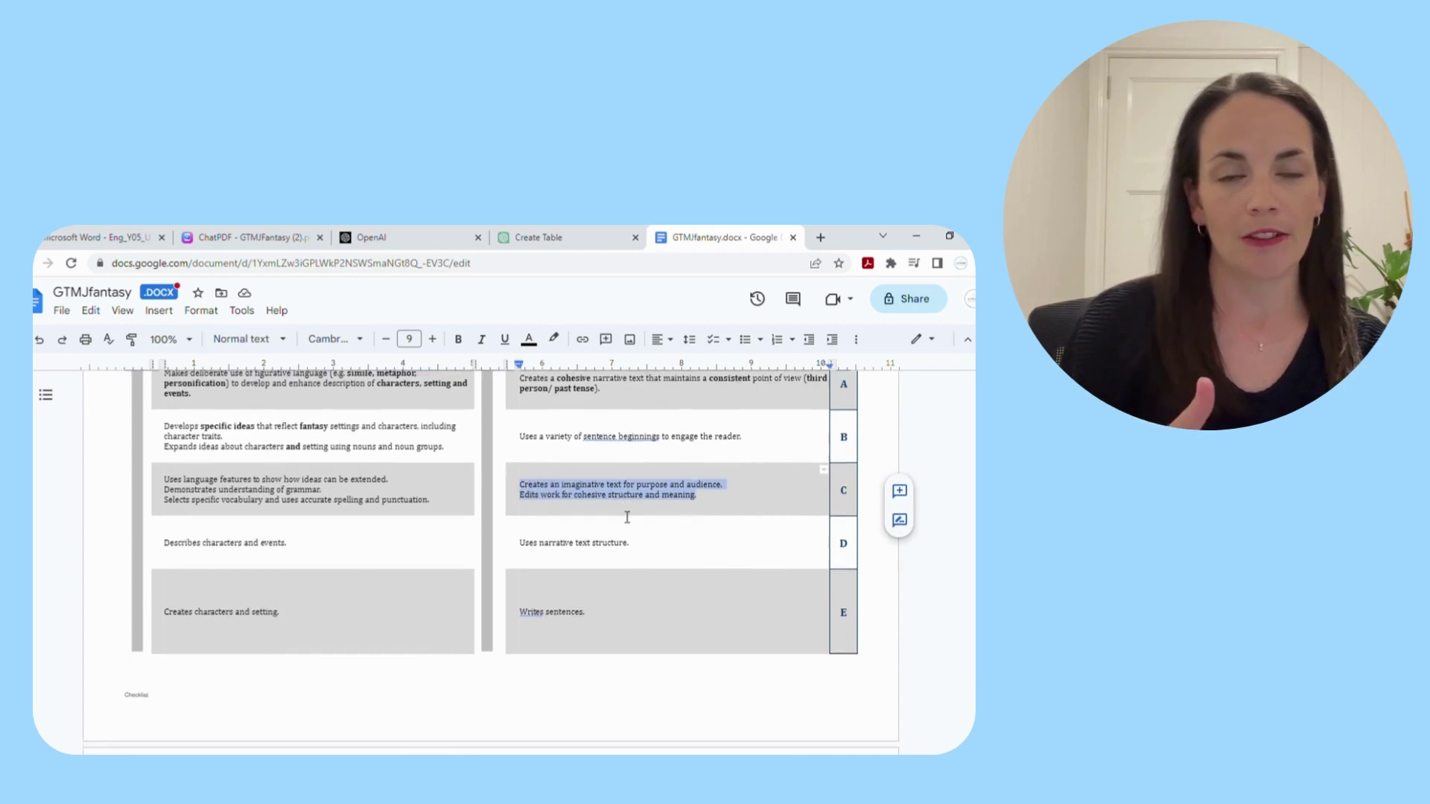
scroll(618, 521, down, 5)
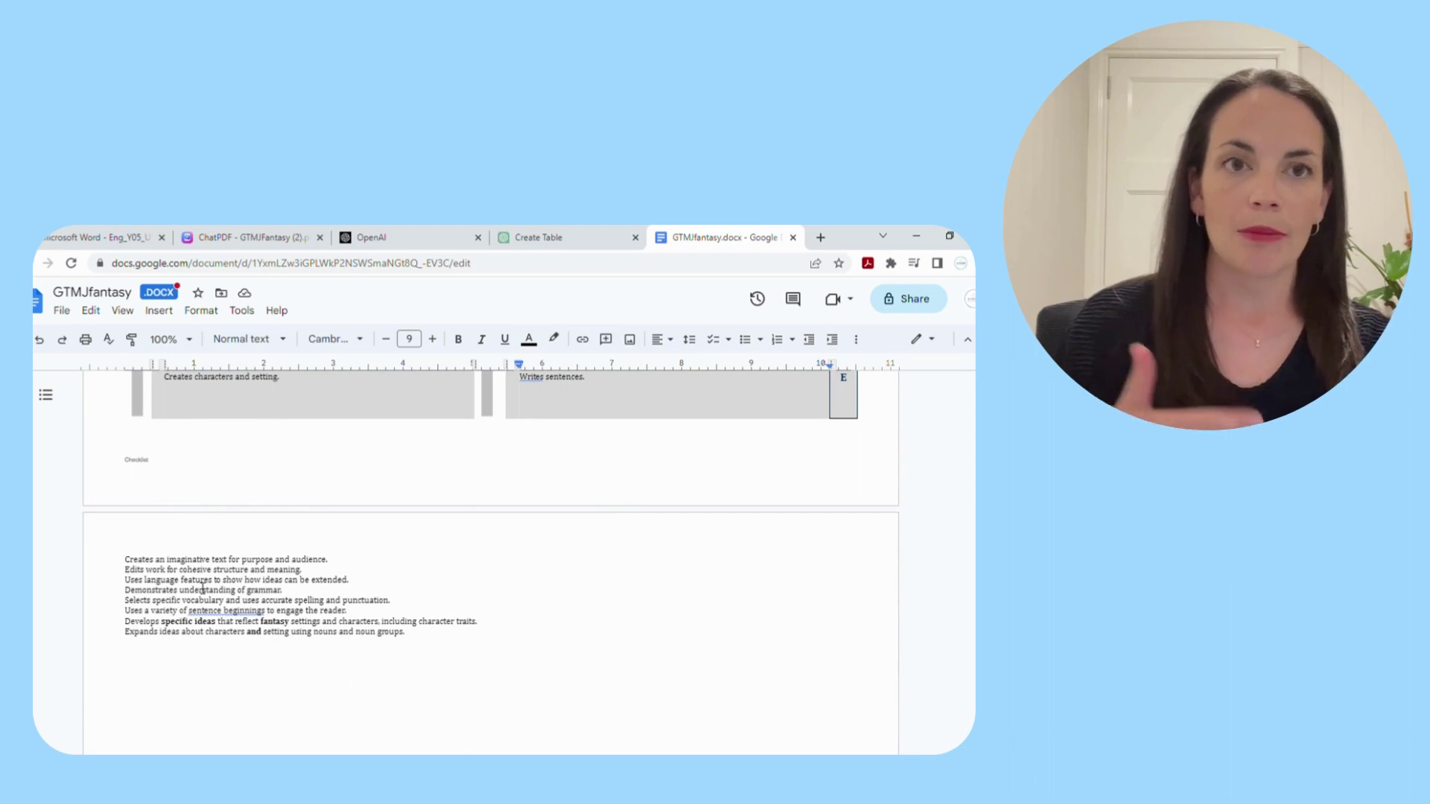
scroll(505, 669, up, 6)
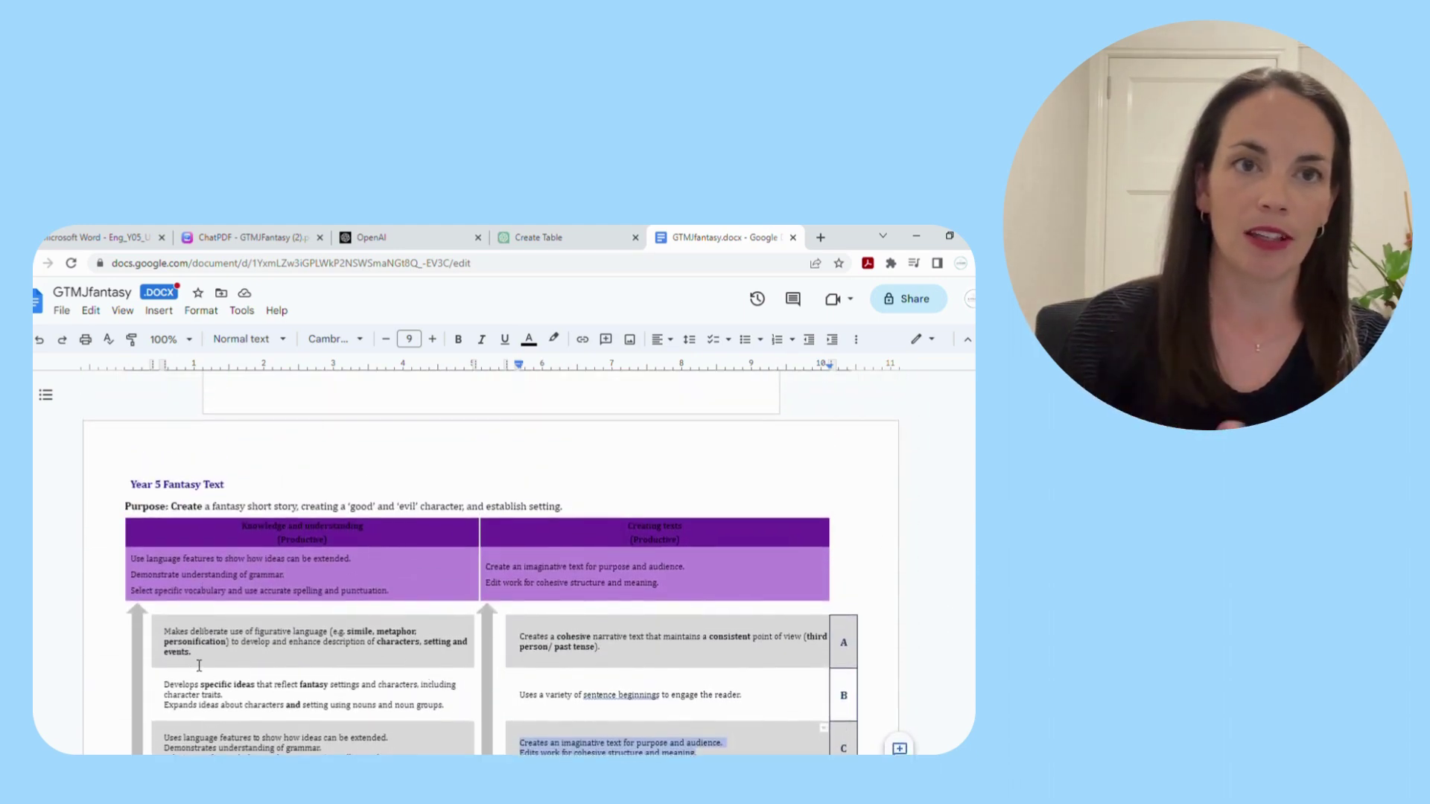
drag(192, 653, 172, 639)
key(ctrl+c)
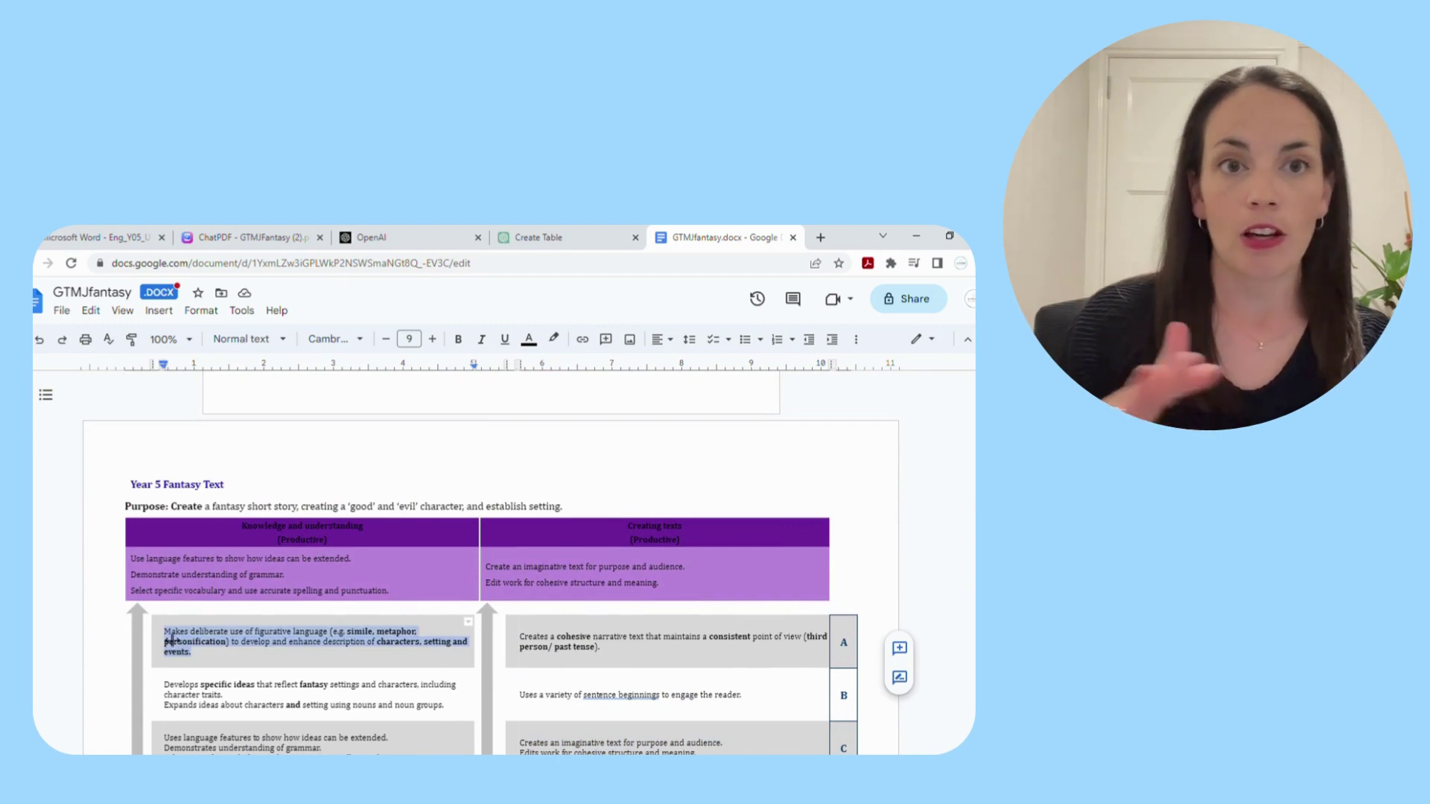
scroll(270, 691, down, 10)
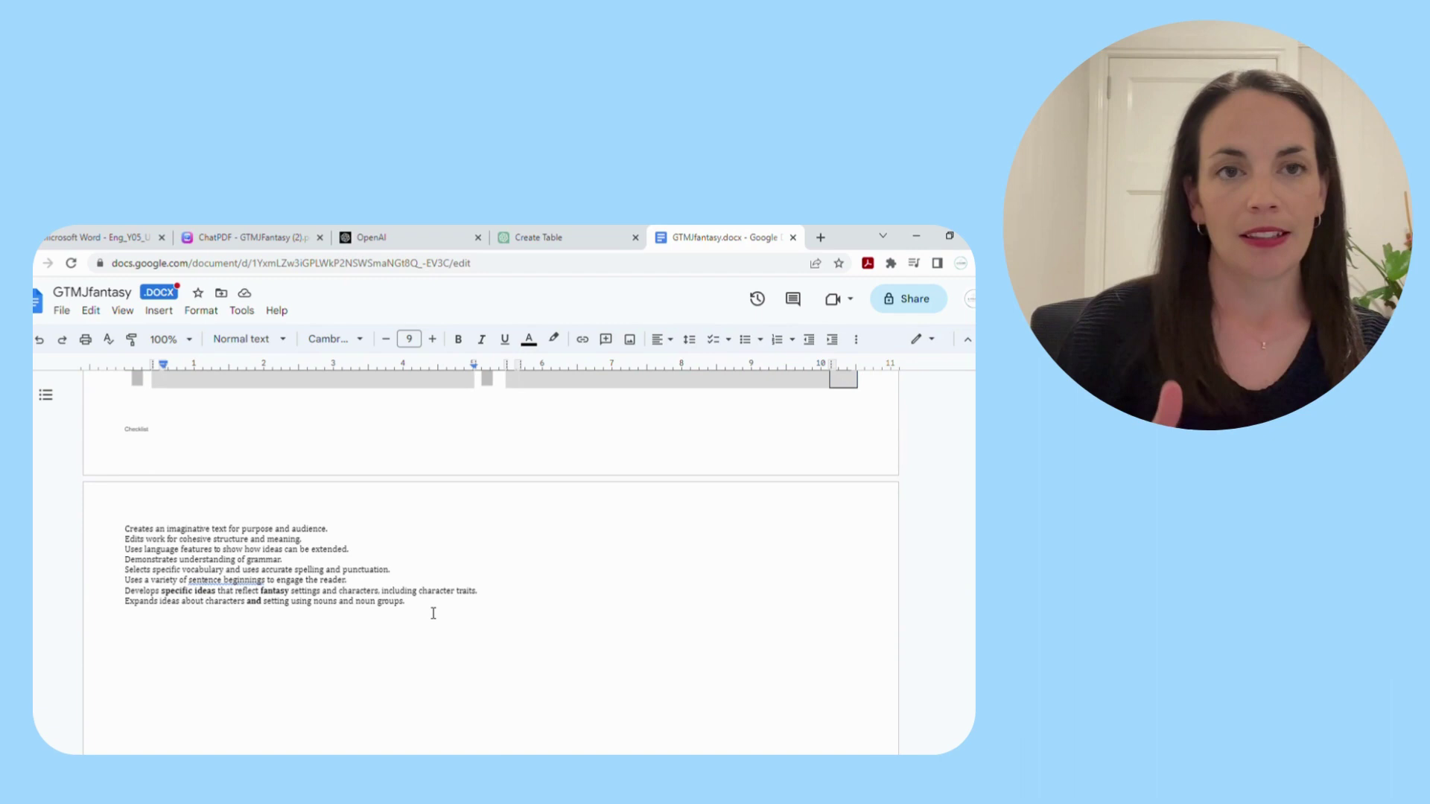
click(434, 612)
key(ctrl+v)
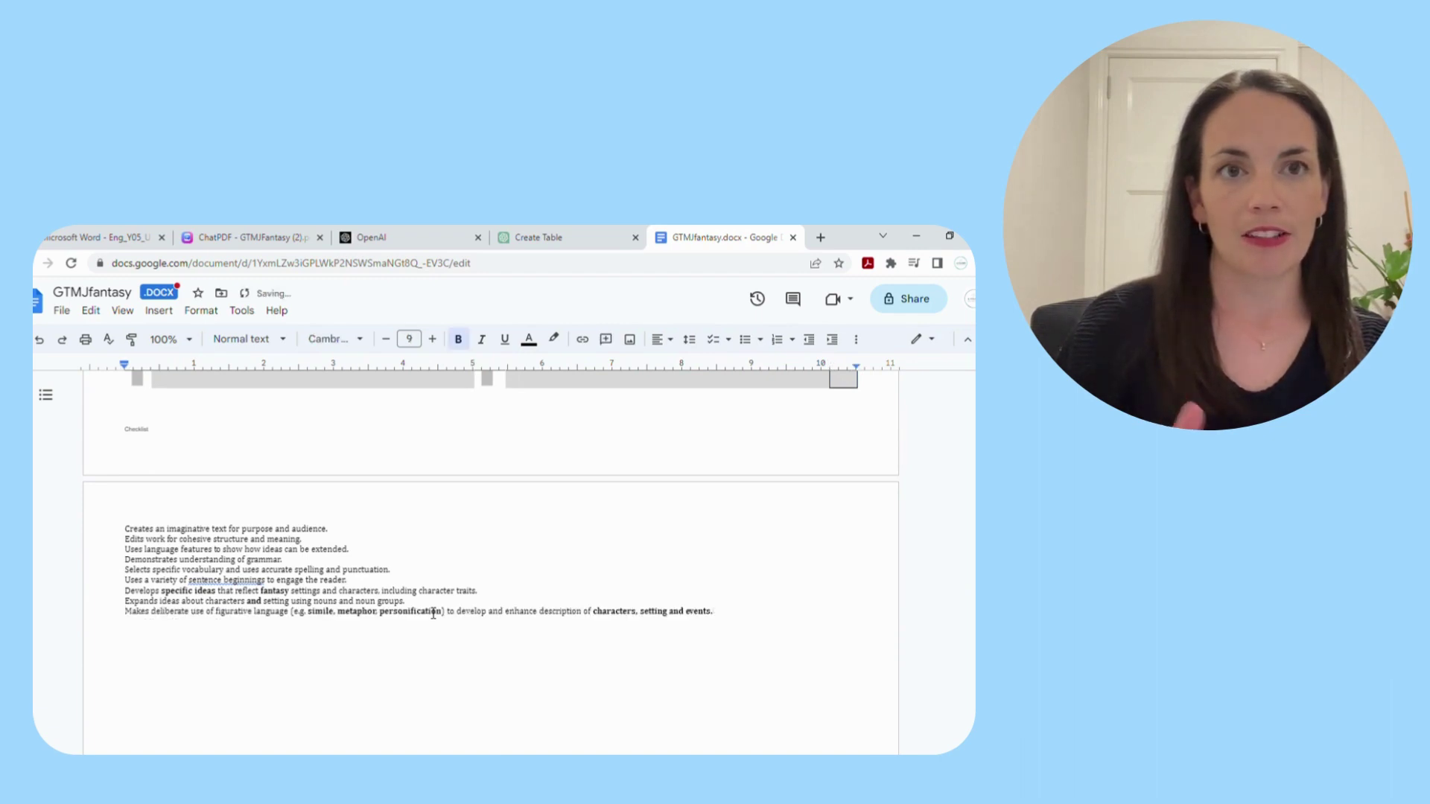
- Add row A's cohesive-narrative criterion on a new line after the last criterion
scroll(433, 612, up, 8)
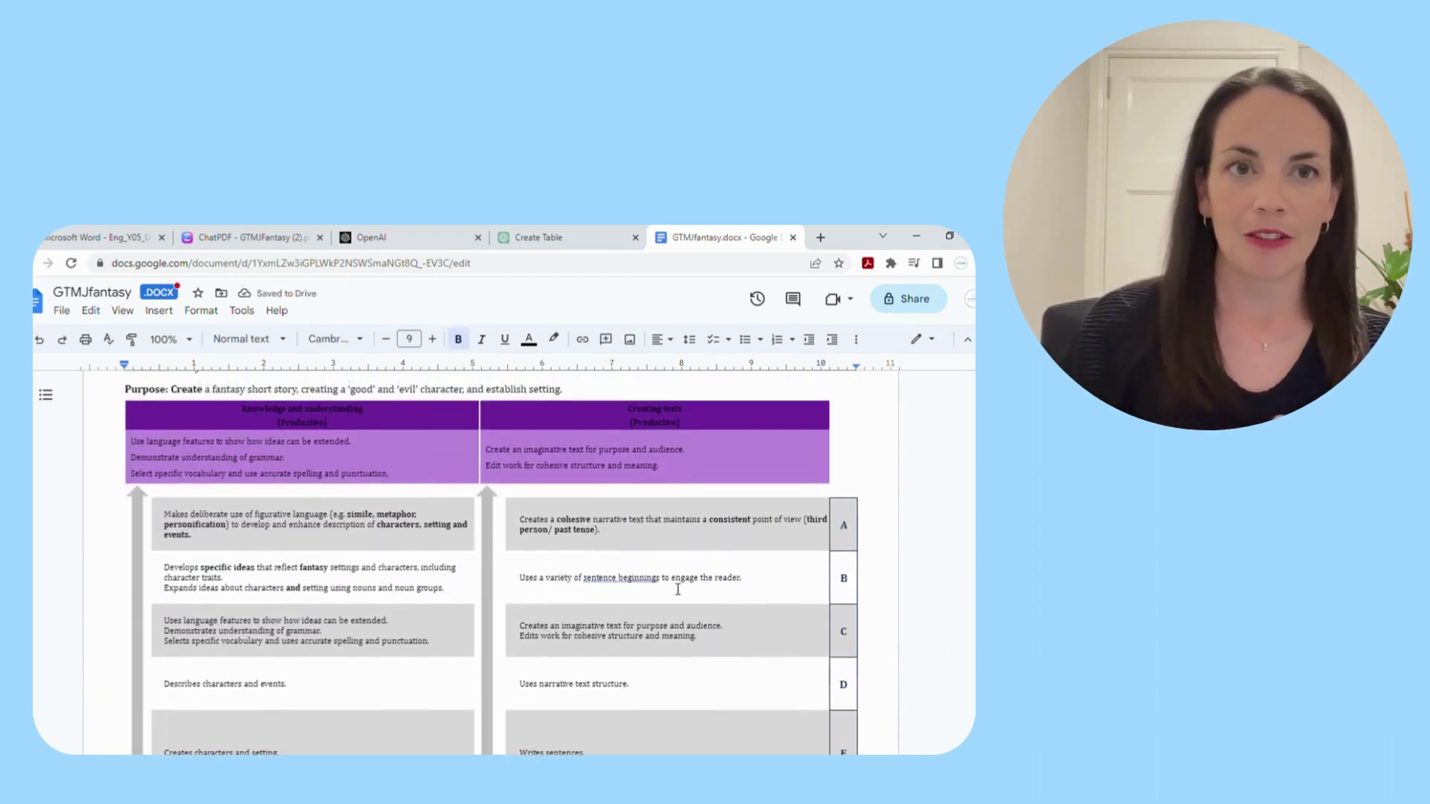
drag(615, 535, 529, 525)
key(ctrl+c)
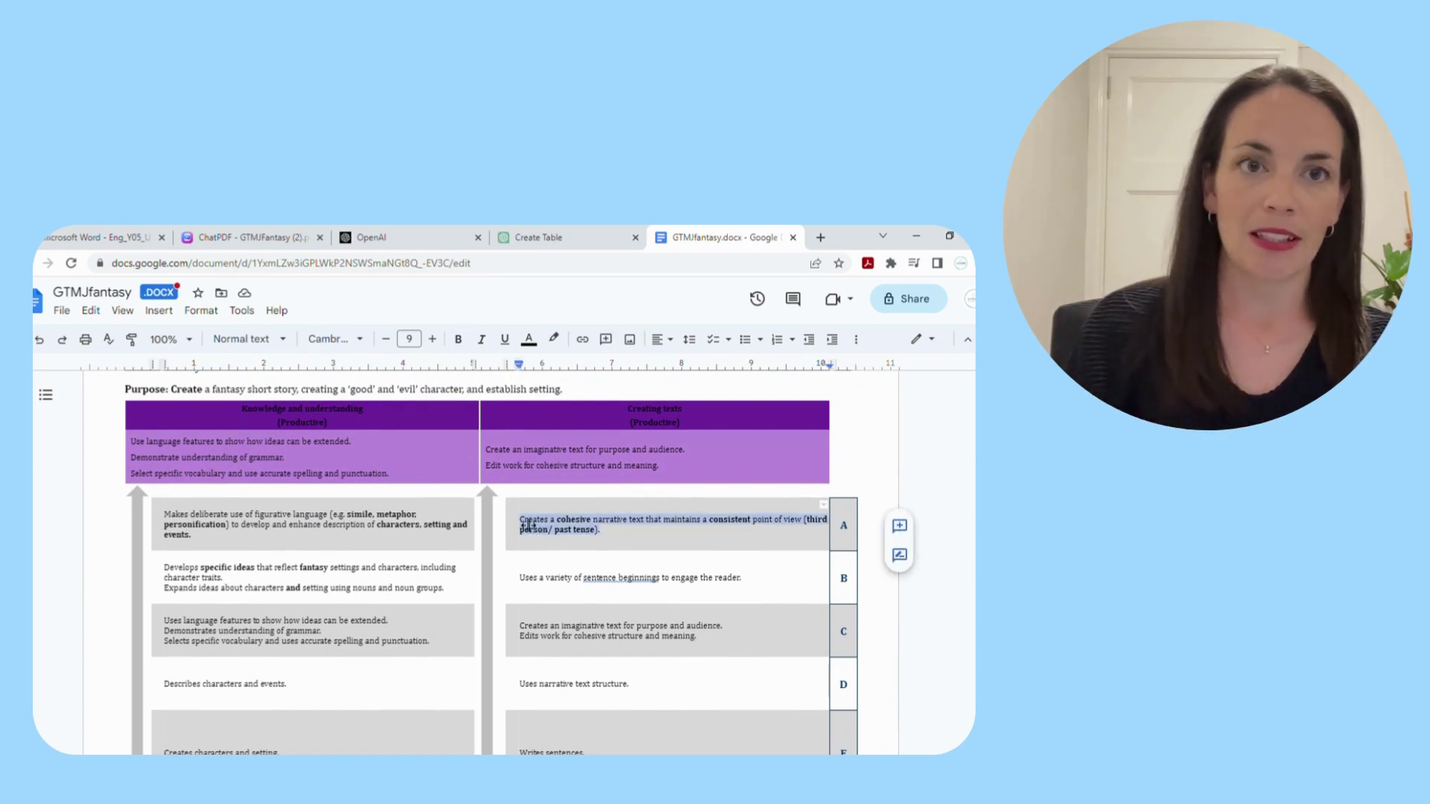
scroll(528, 525, down, 6)
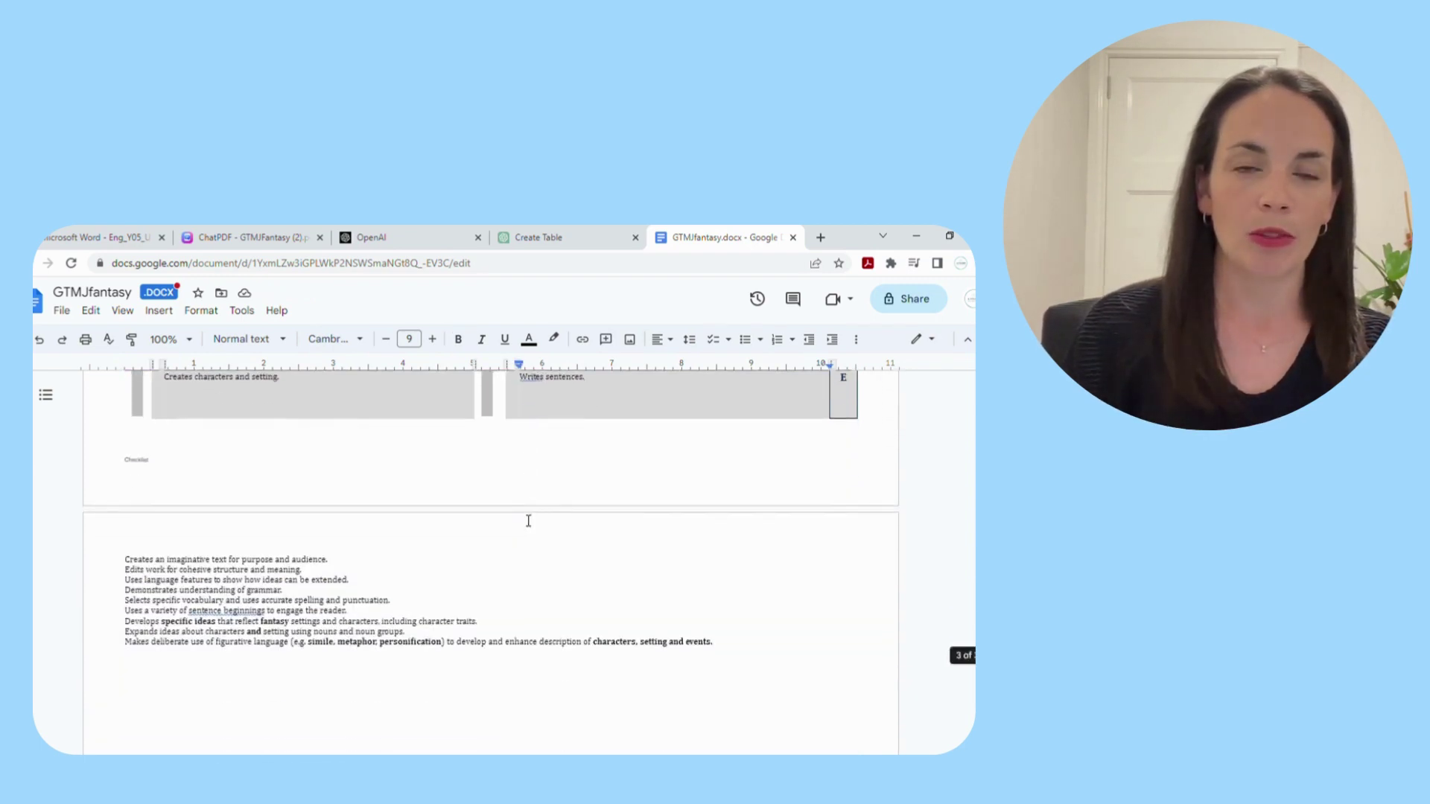
click(744, 563)
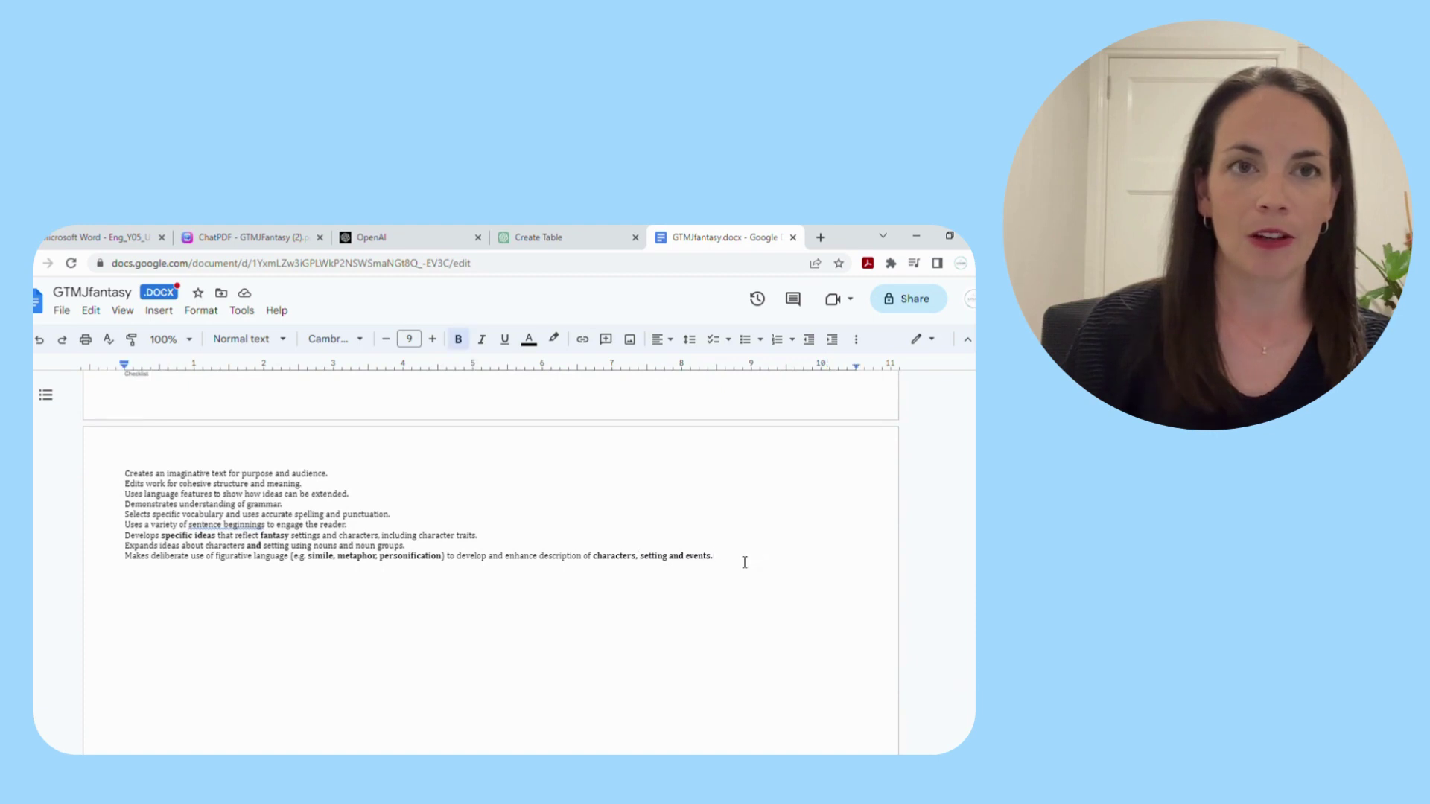
key(Return)
key(ctrl+v)
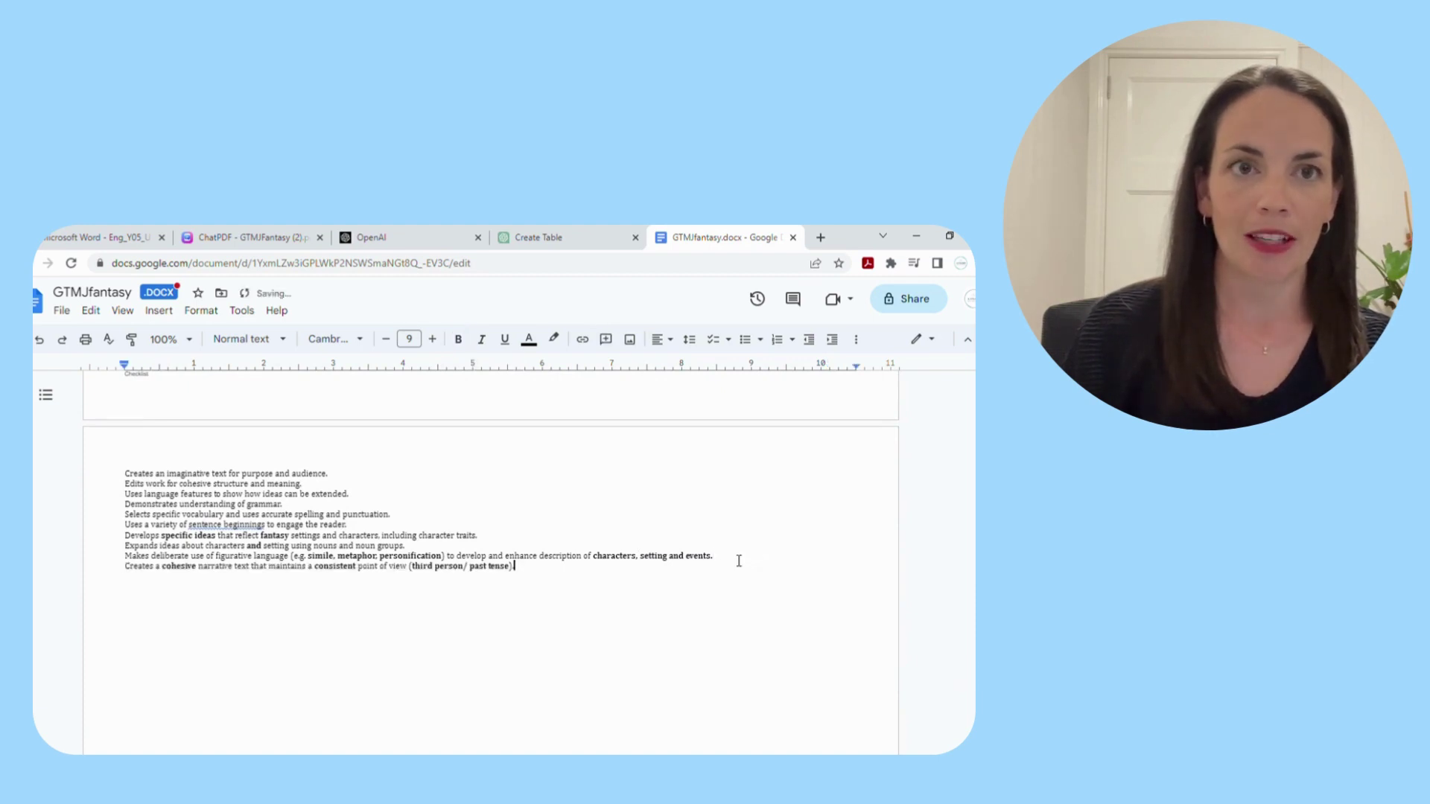
scroll(524, 571, up, 1)
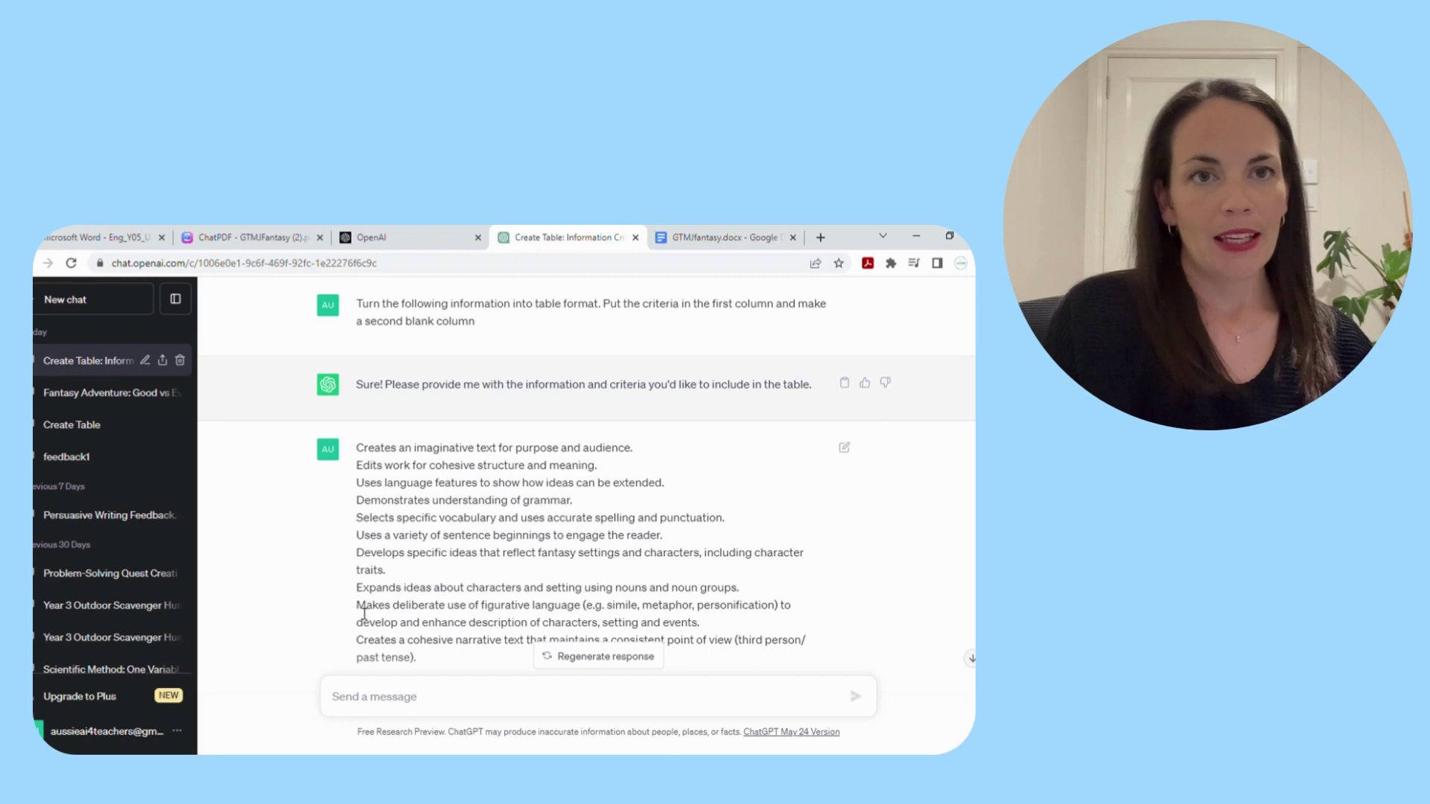
- Select the text of ChatGPT's returned Criteria table, ready to copy
scroll(364, 612, down, 4)
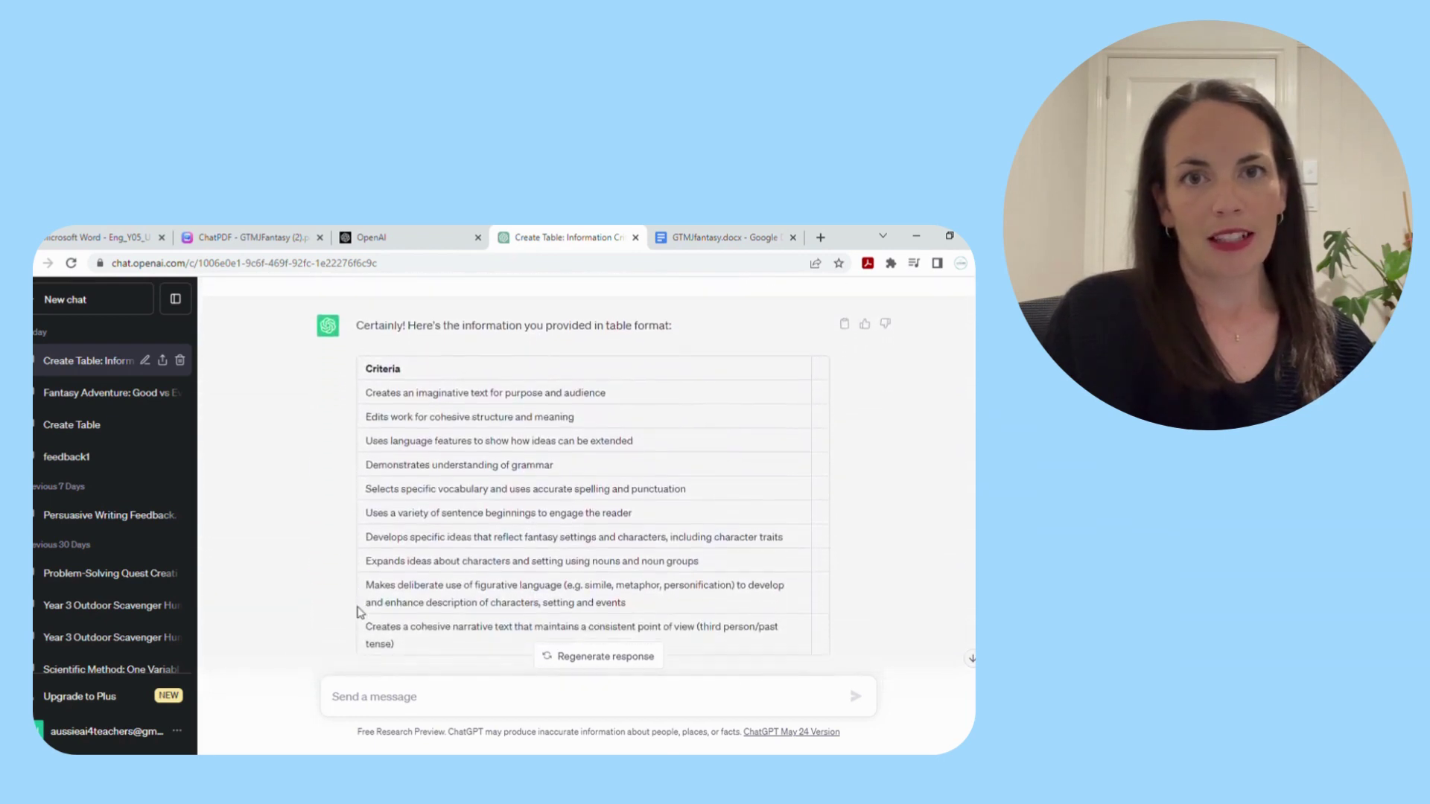
scroll(357, 612, down, 2)
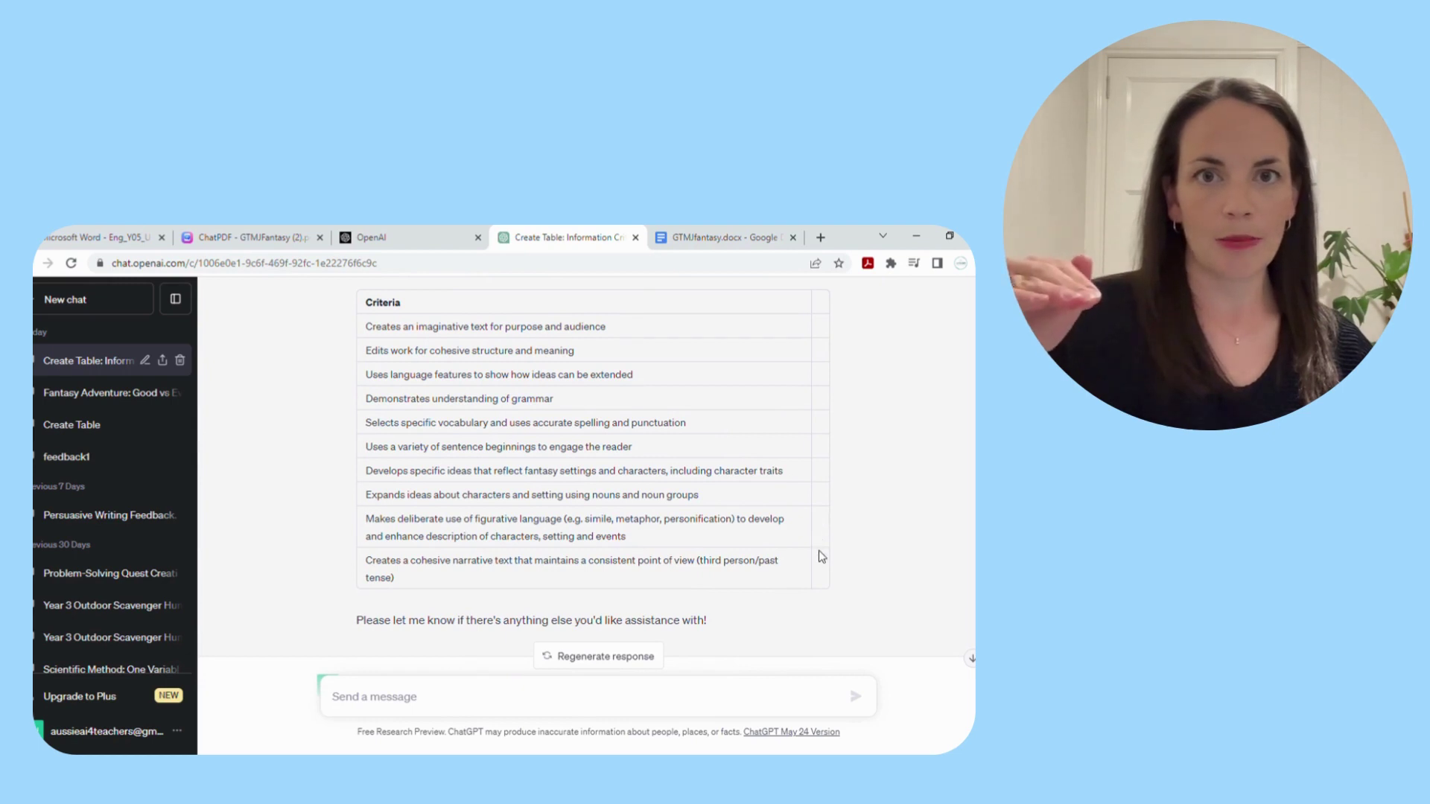
scroll(659, 481, up, 1)
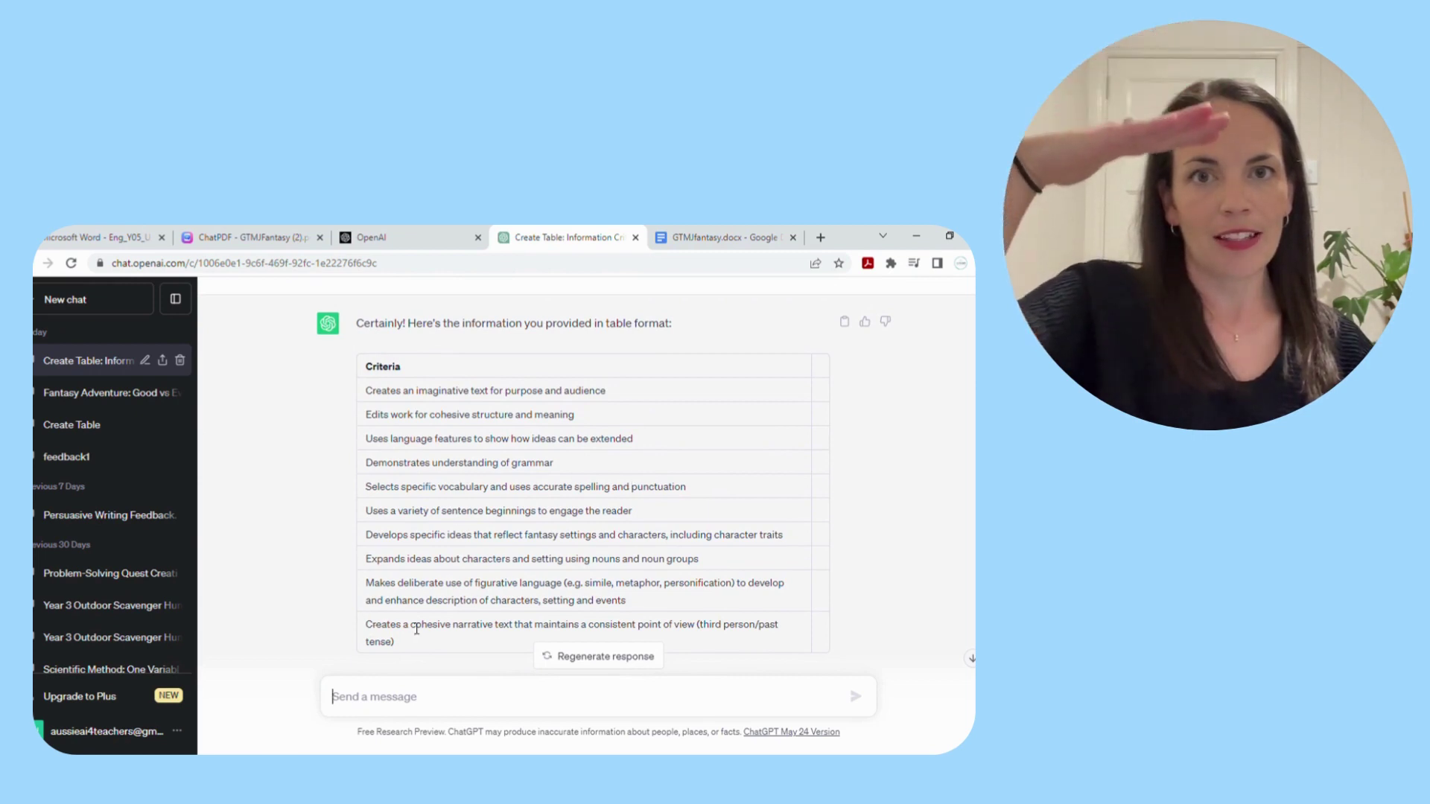
drag(398, 642, 375, 376)
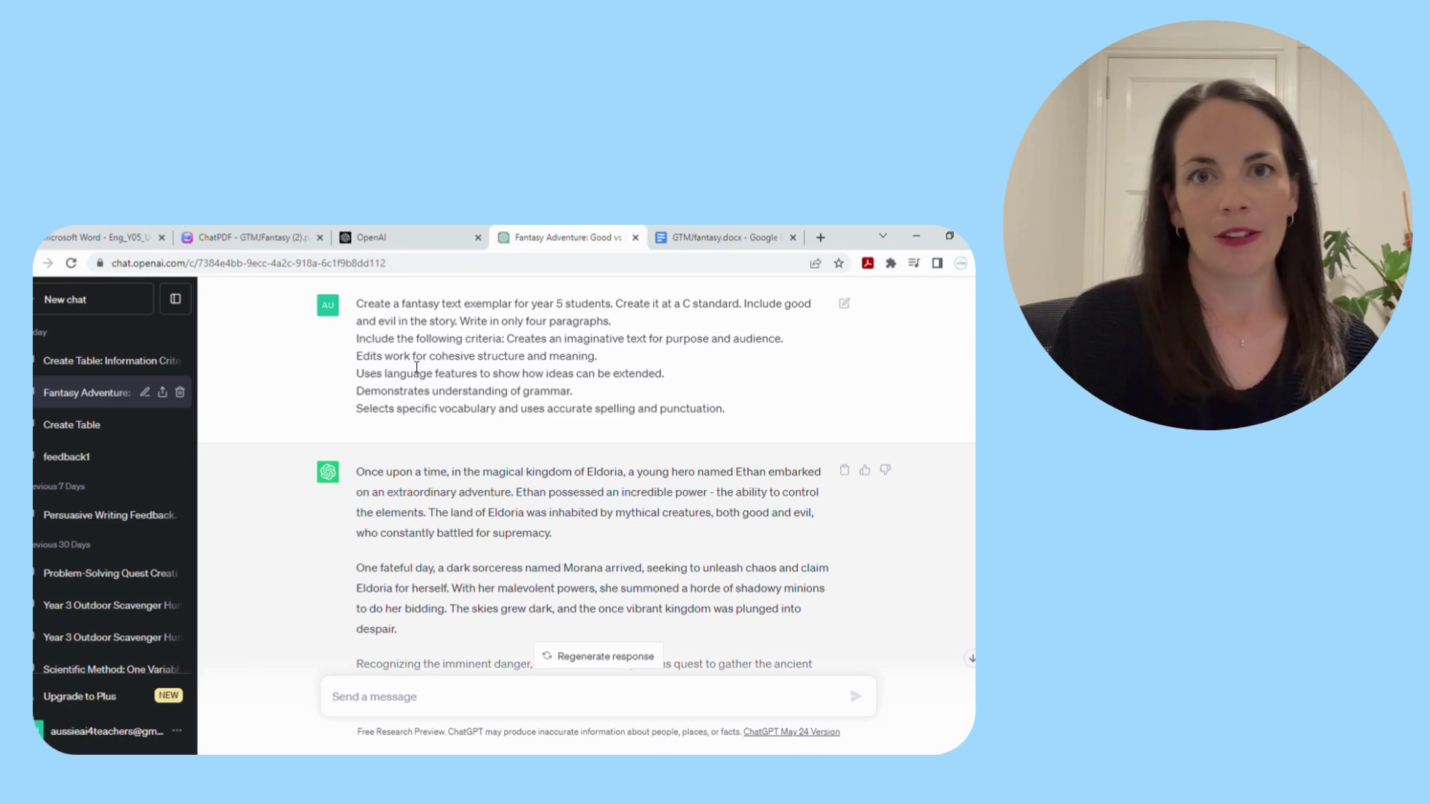
scroll(492, 426, down, 2)
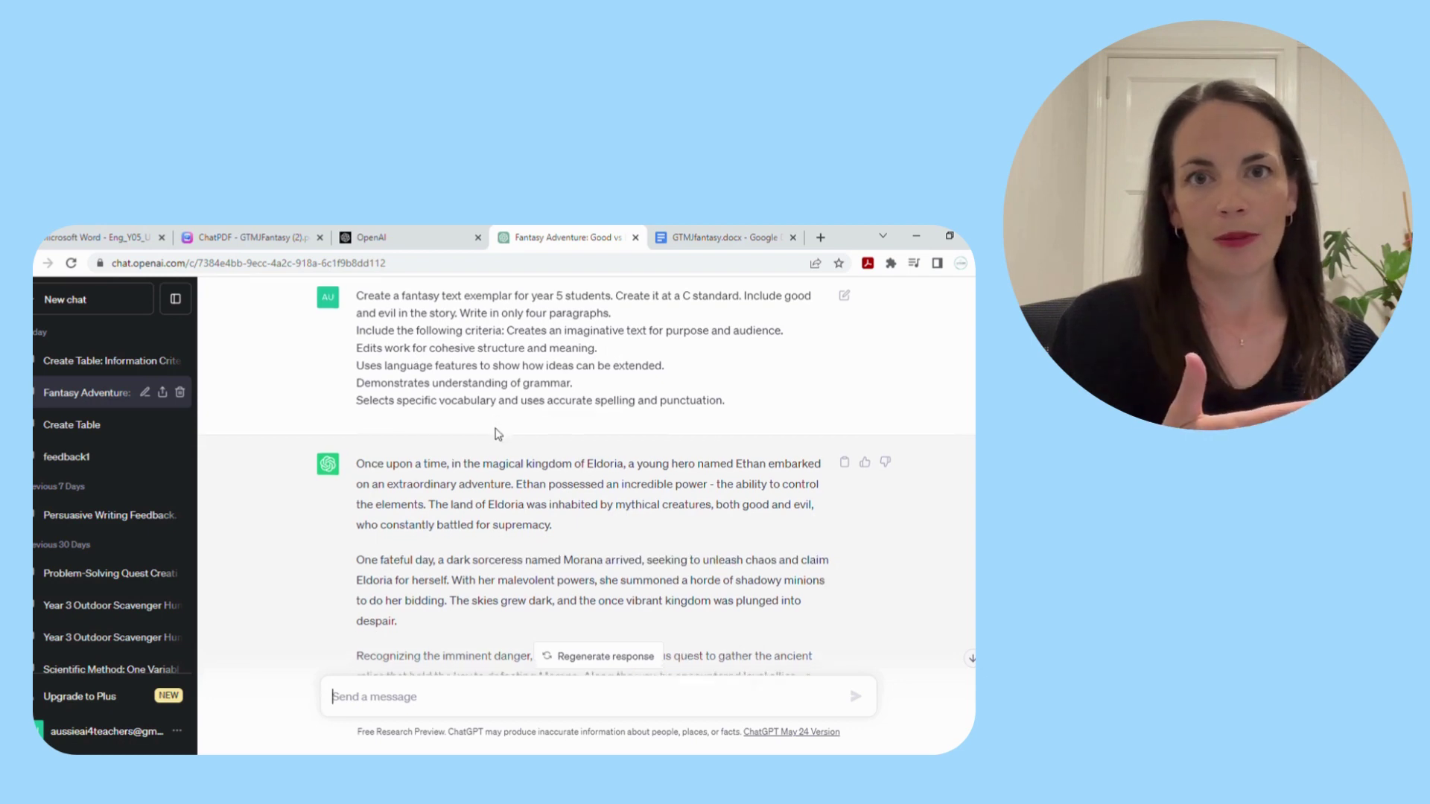
scroll(498, 434, down, 1)
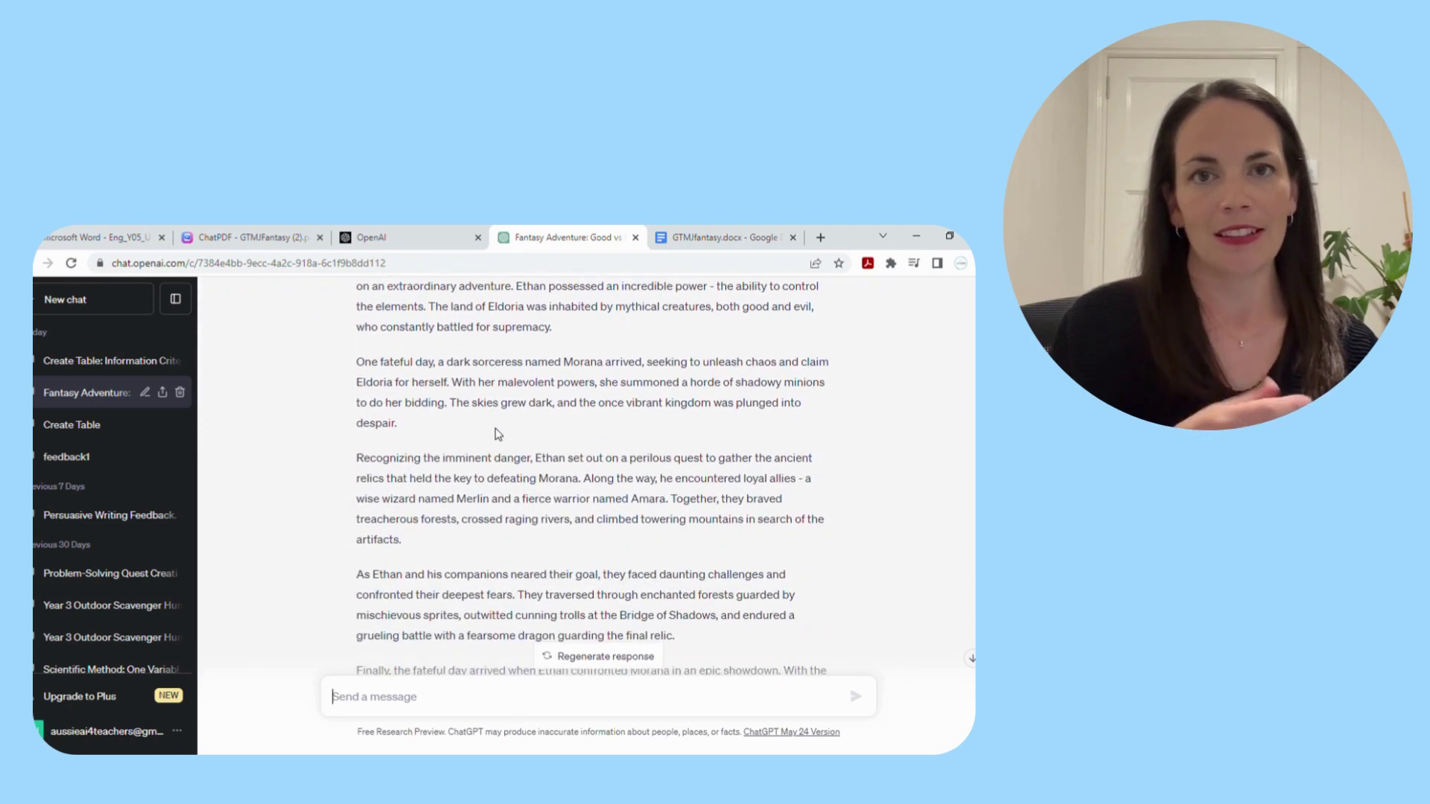
scroll(498, 434, down, 1)
scroll(498, 435, down, 2)
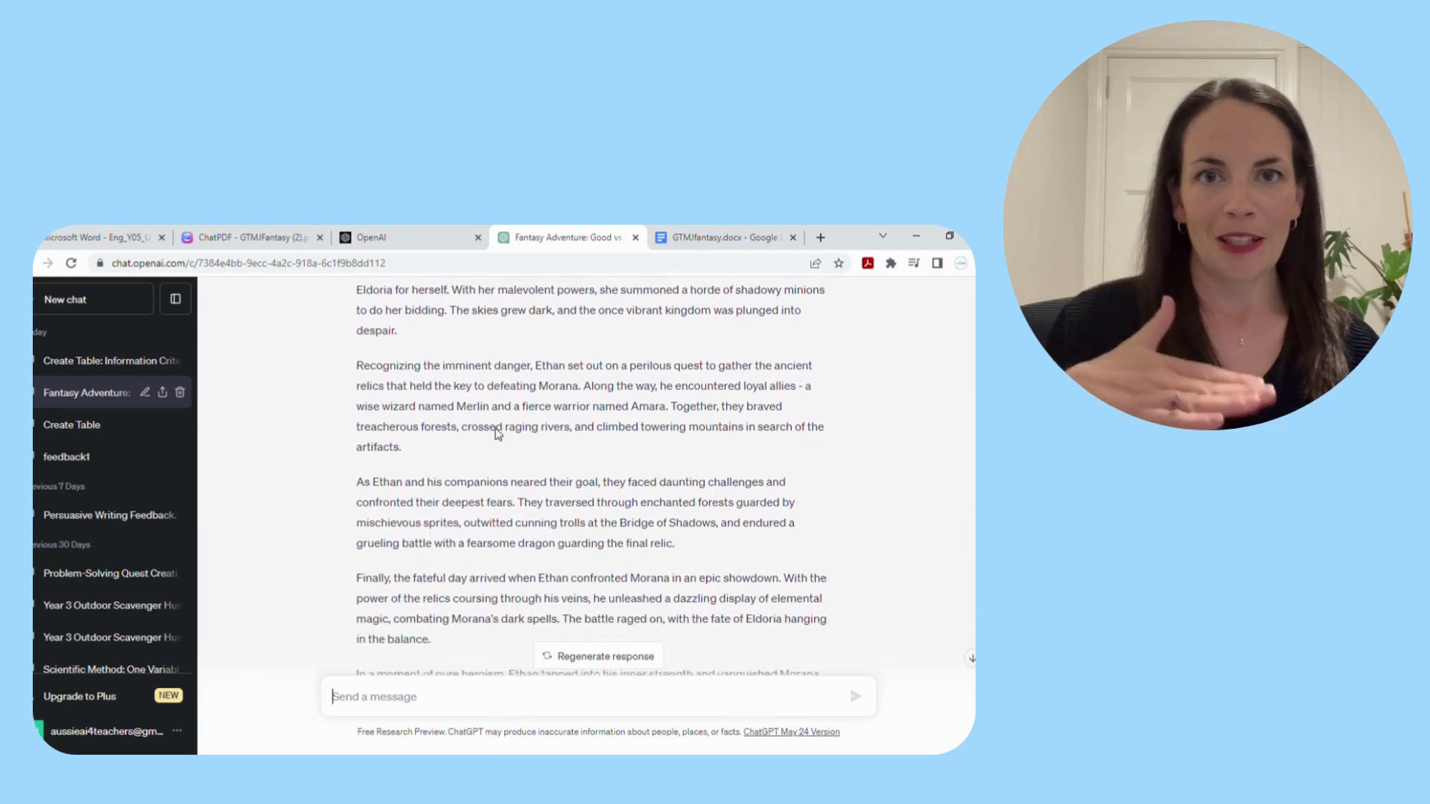
scroll(497, 435, down, 2)
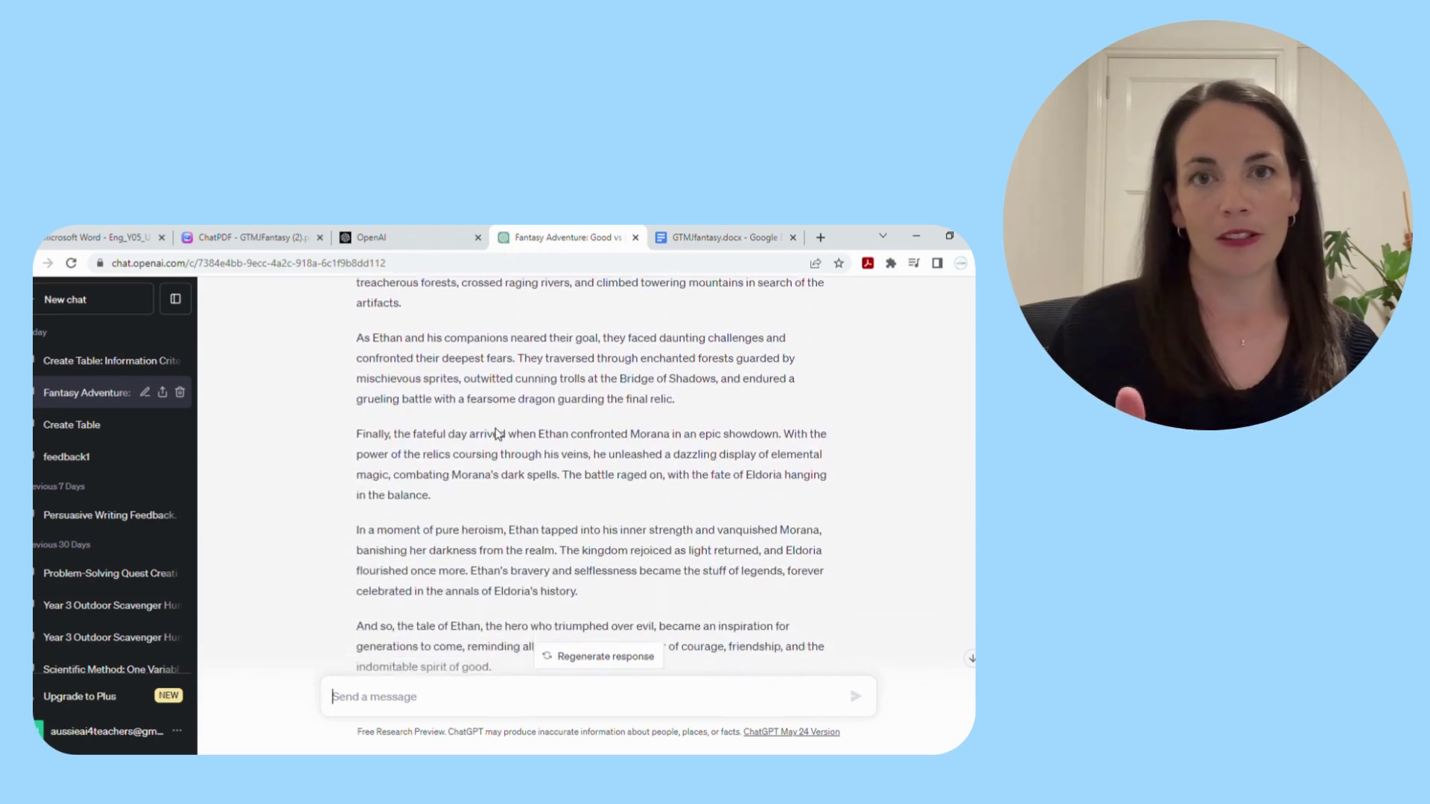
scroll(897, 379, up, 10)
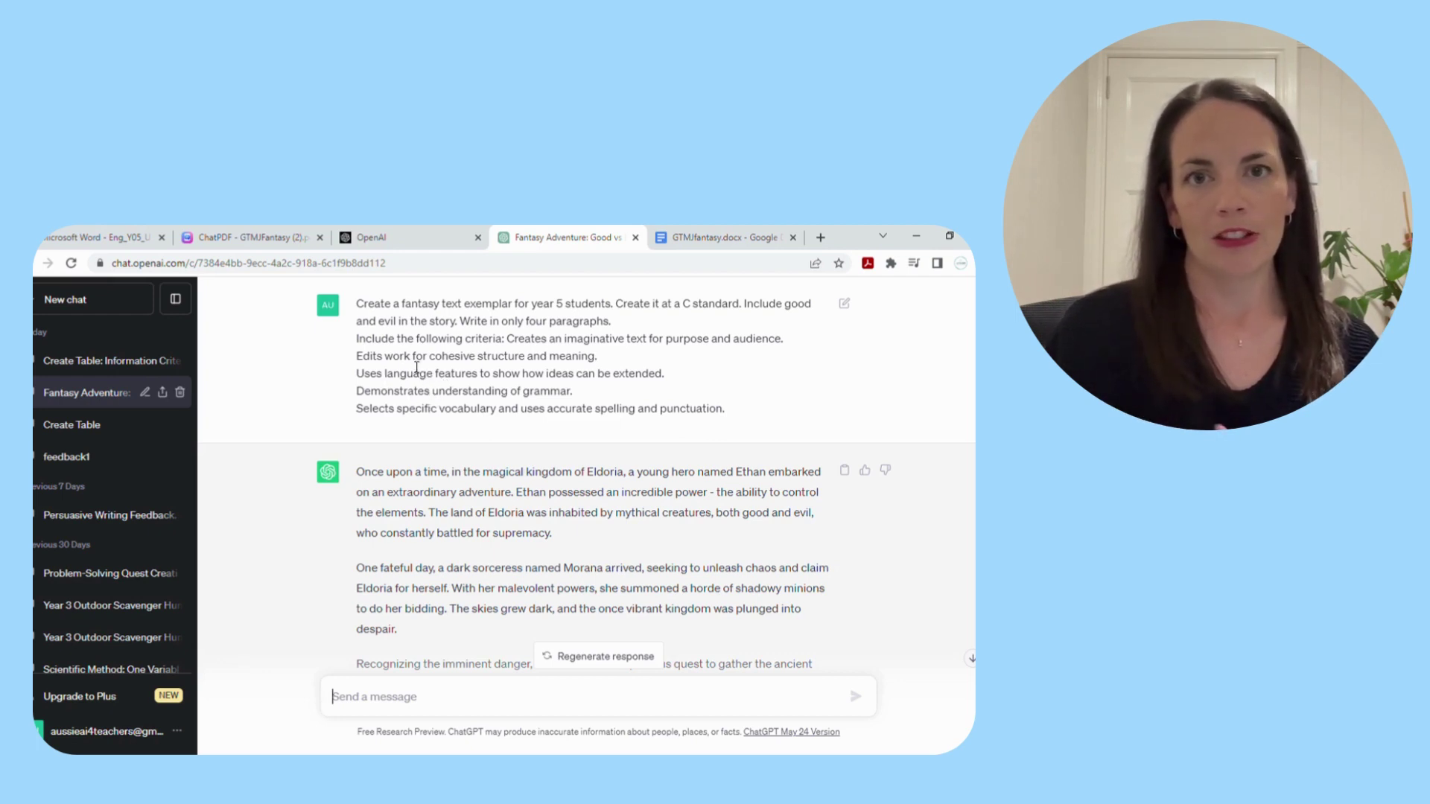
scroll(498, 435, down, 3)
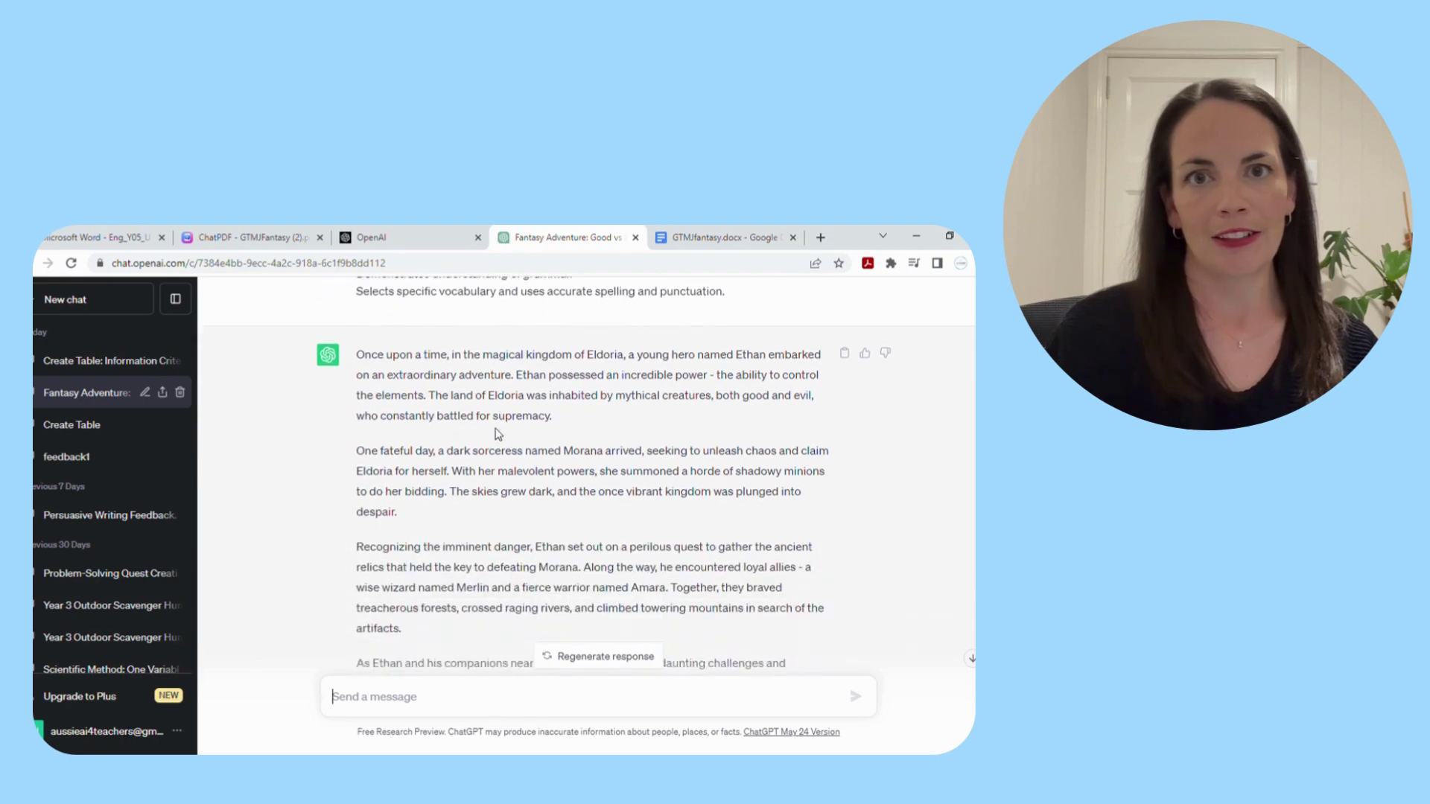
scroll(497, 435, down, 1)
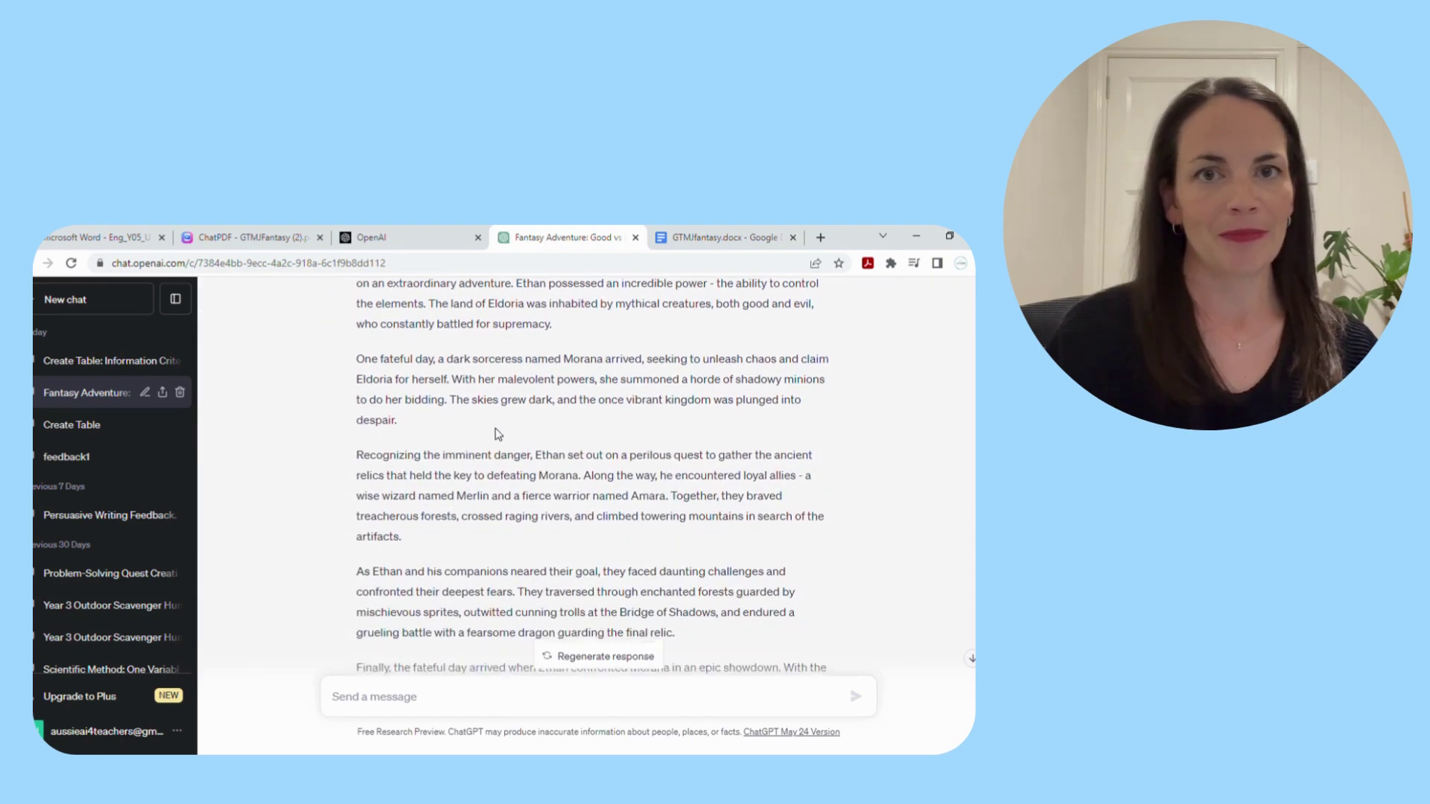
scroll(498, 435, down, 5)
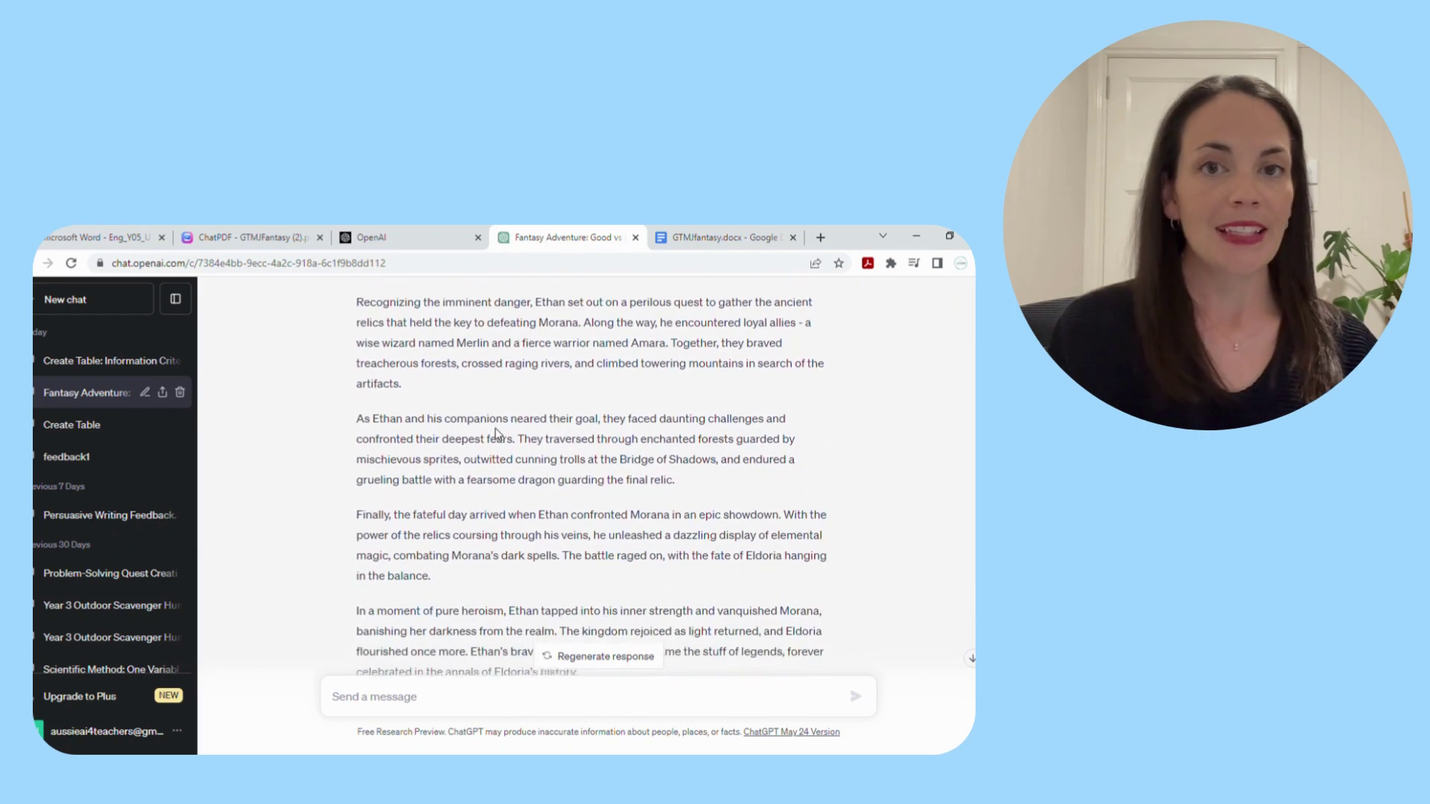
scroll(496, 574, down, 2)
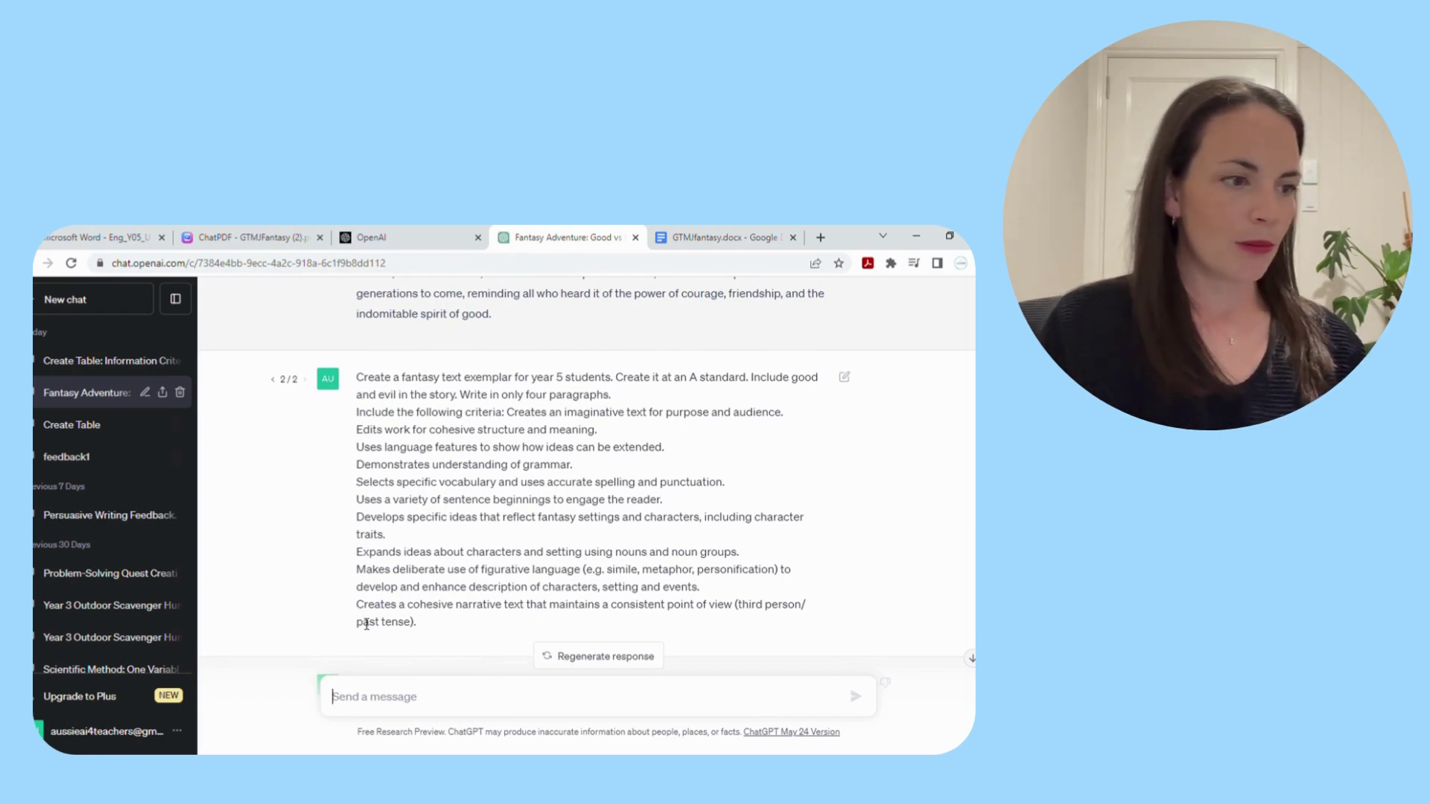
- Scroll up and down through the Lily story response to review it
scroll(543, 611, down, 10)
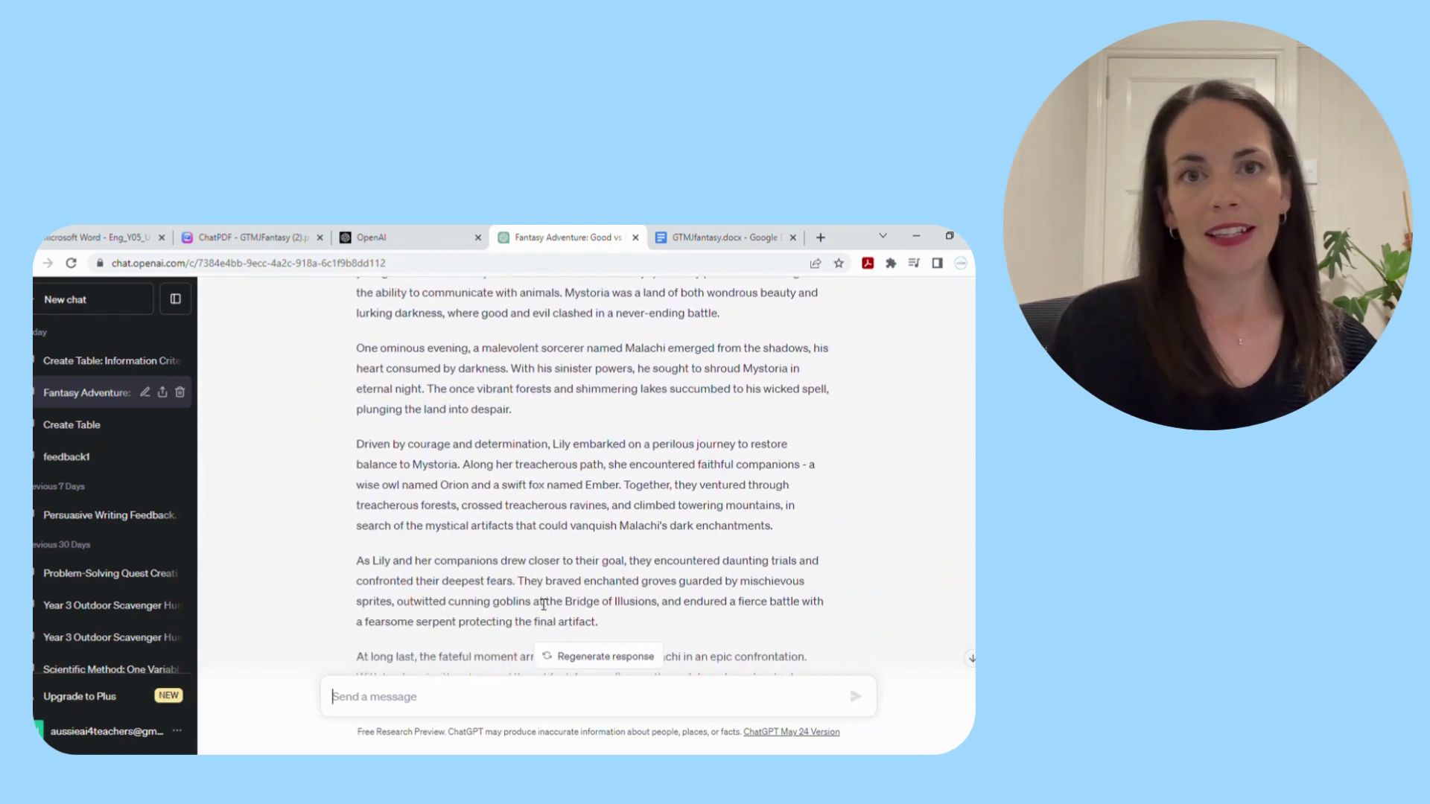
scroll(544, 604, down, 2)
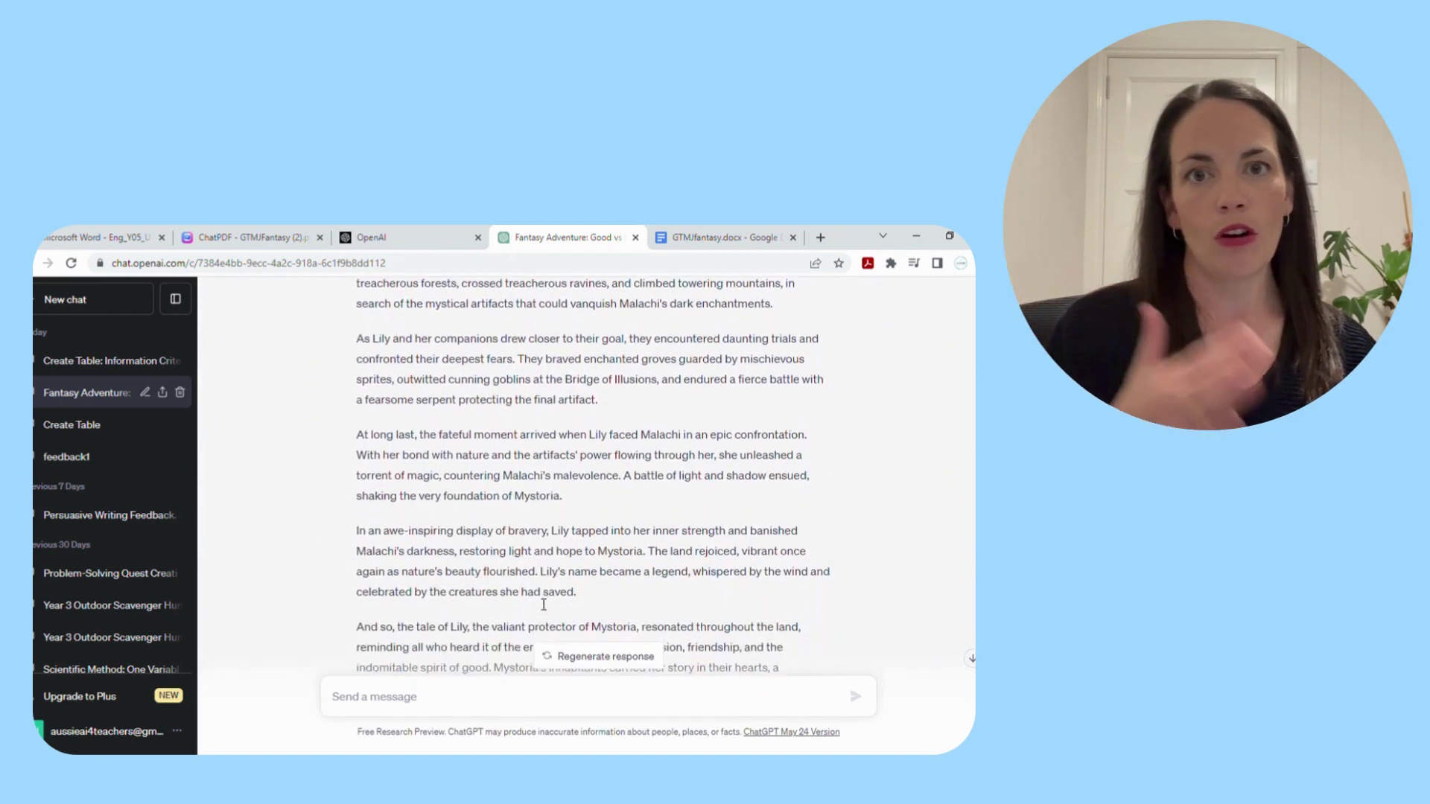
scroll(540, 601, down, 1)
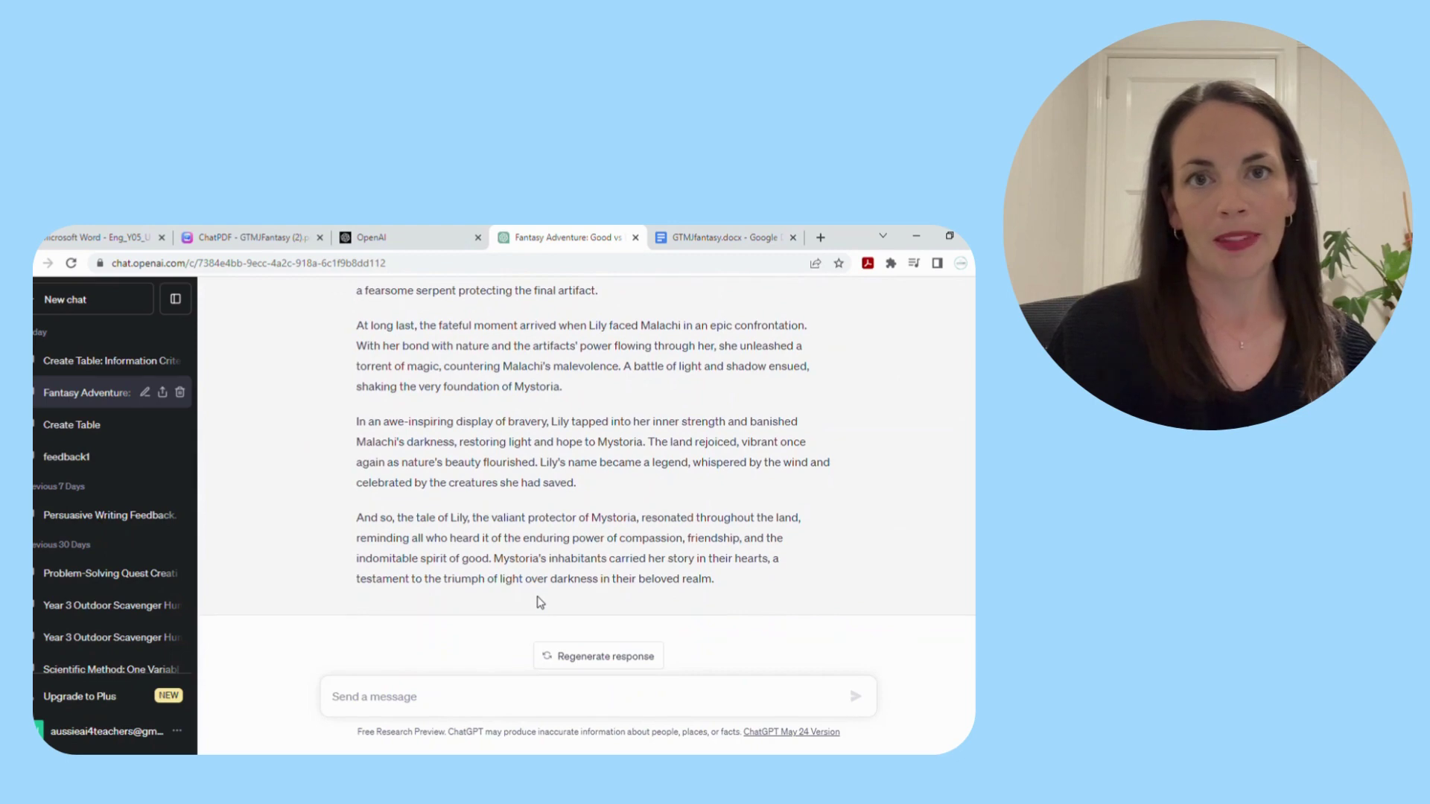
scroll(540, 602, up, 1)
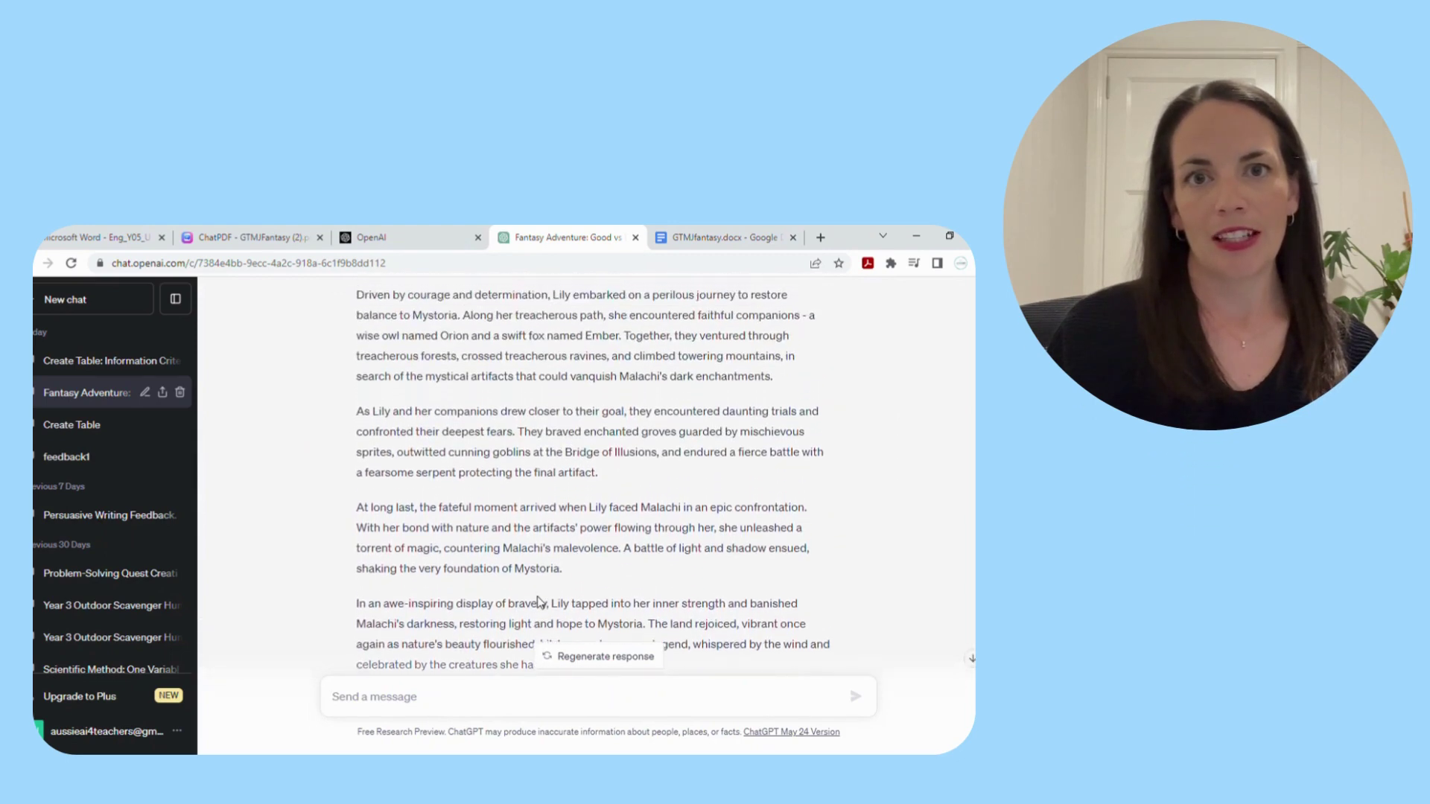
scroll(540, 602, up, 2)
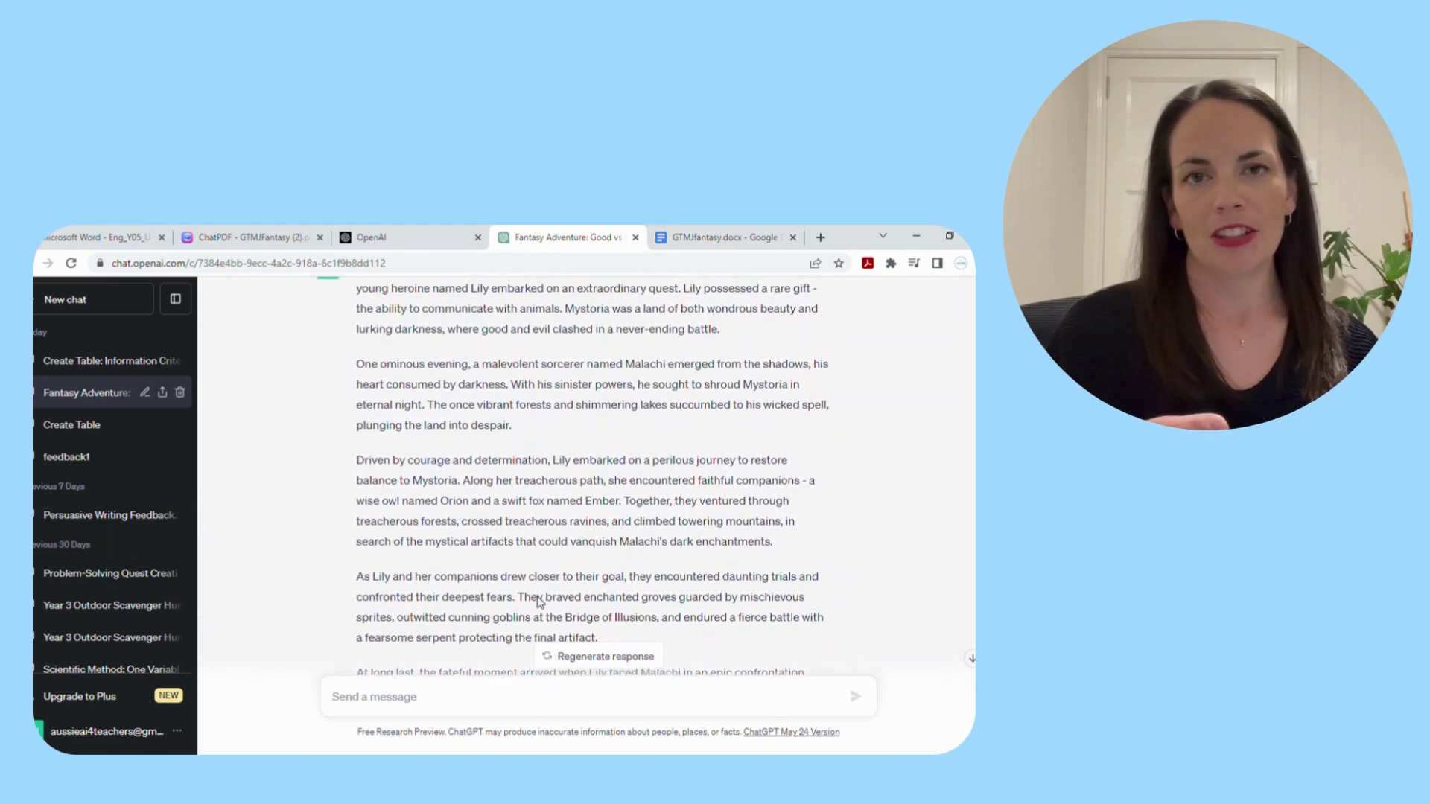
scroll(539, 601, up, 1)
scroll(545, 603, up, 1)
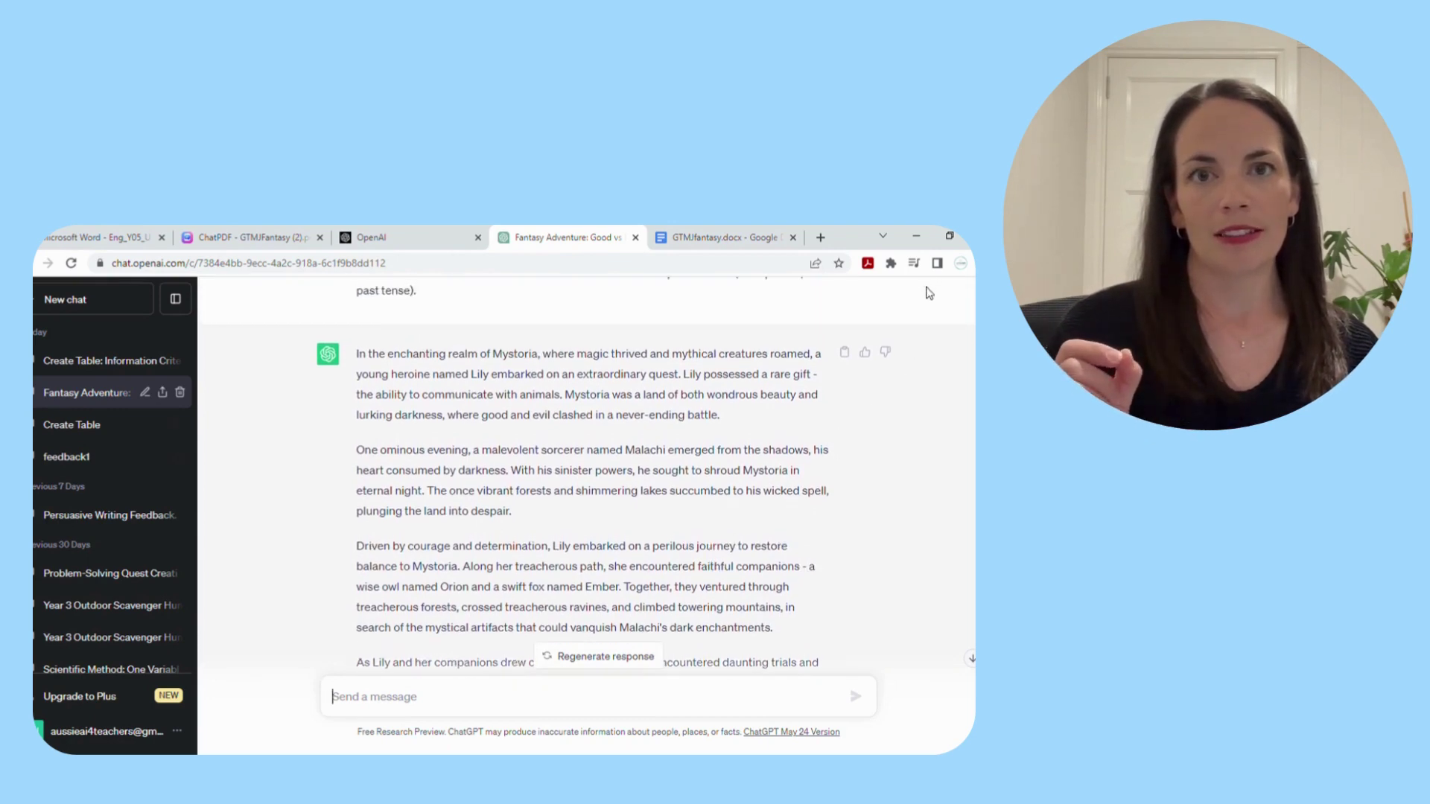
scroll(496, 573, down, 10)
scroll(496, 573, down, 3)
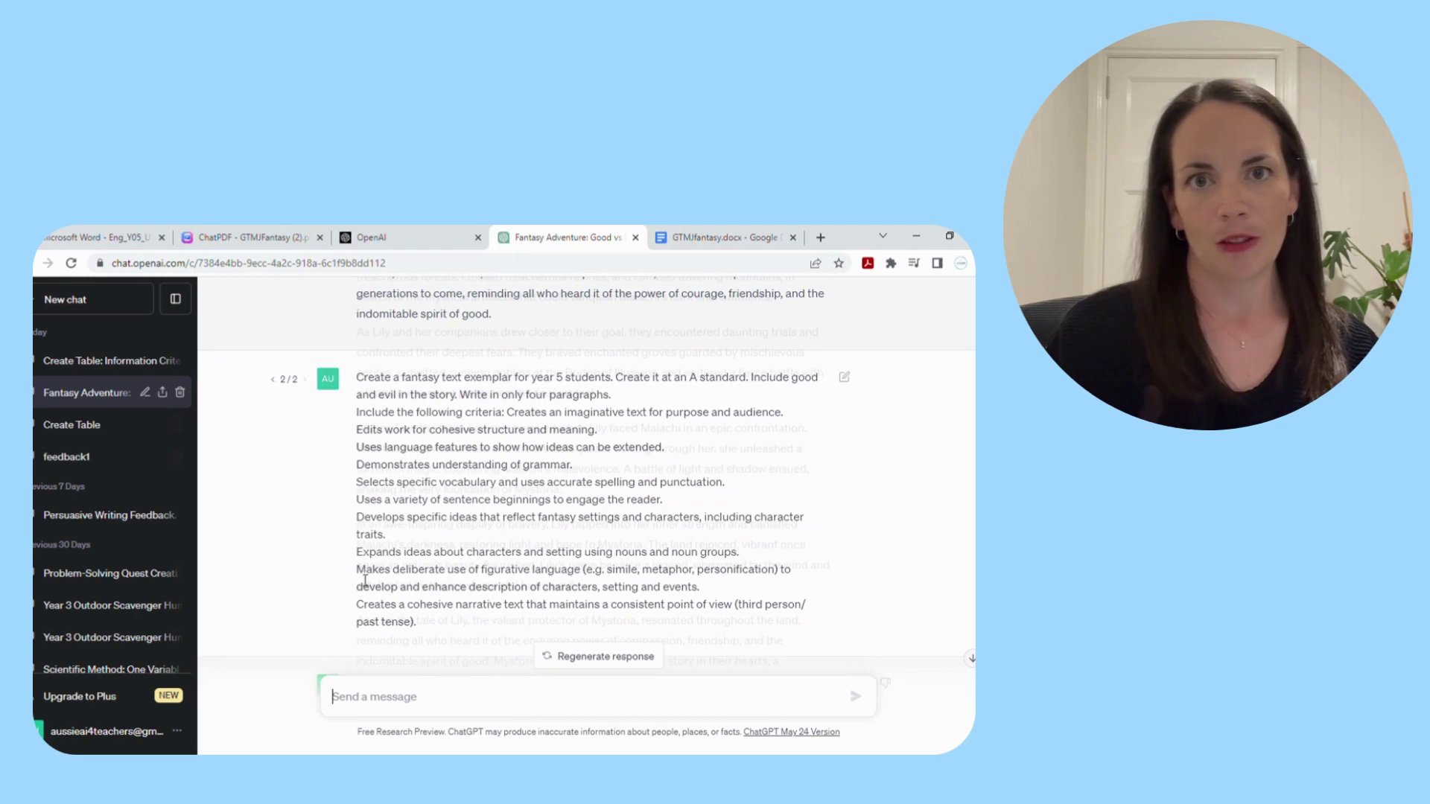
scroll(538, 602, down, 10)
scroll(538, 601, down, 2)
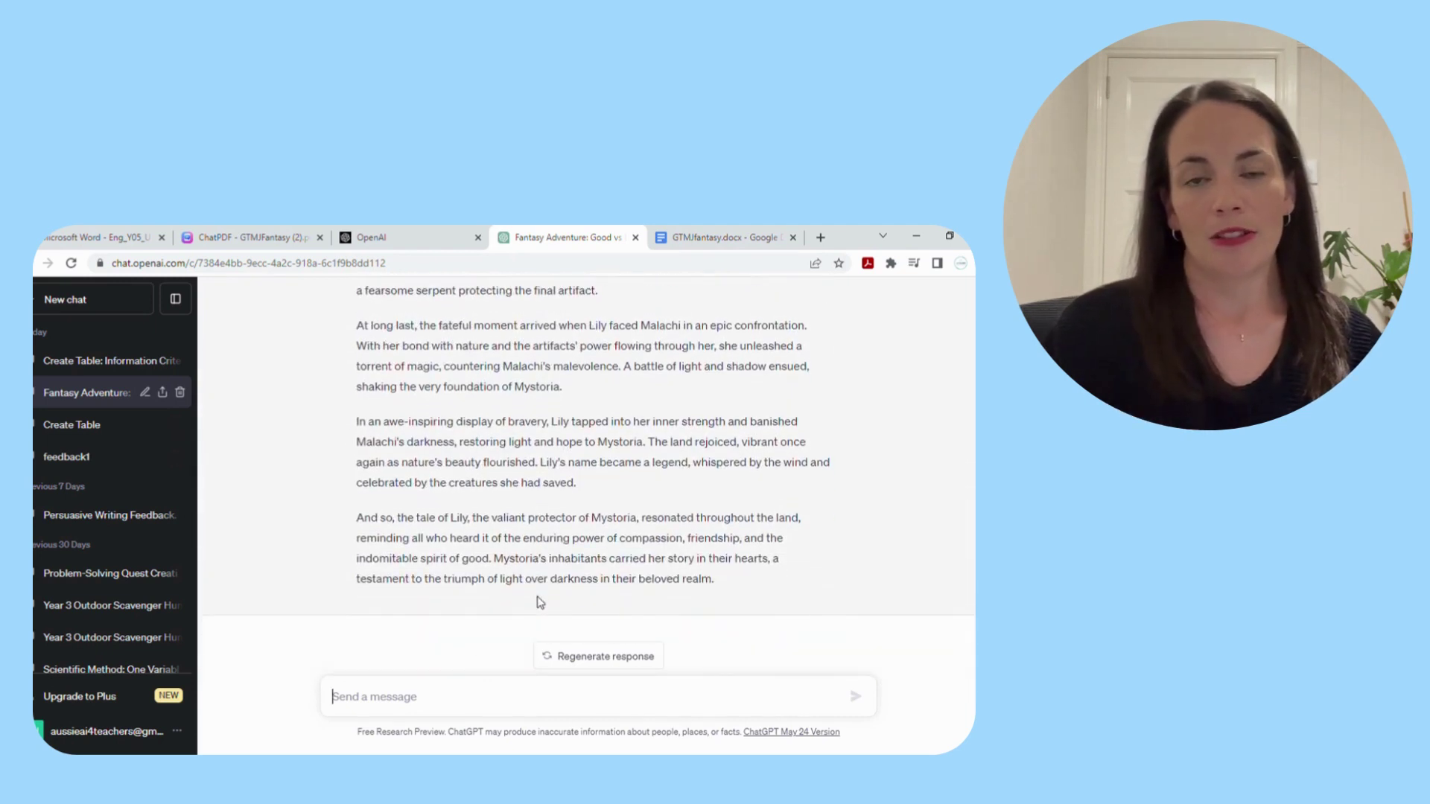
scroll(540, 602, up, 3)
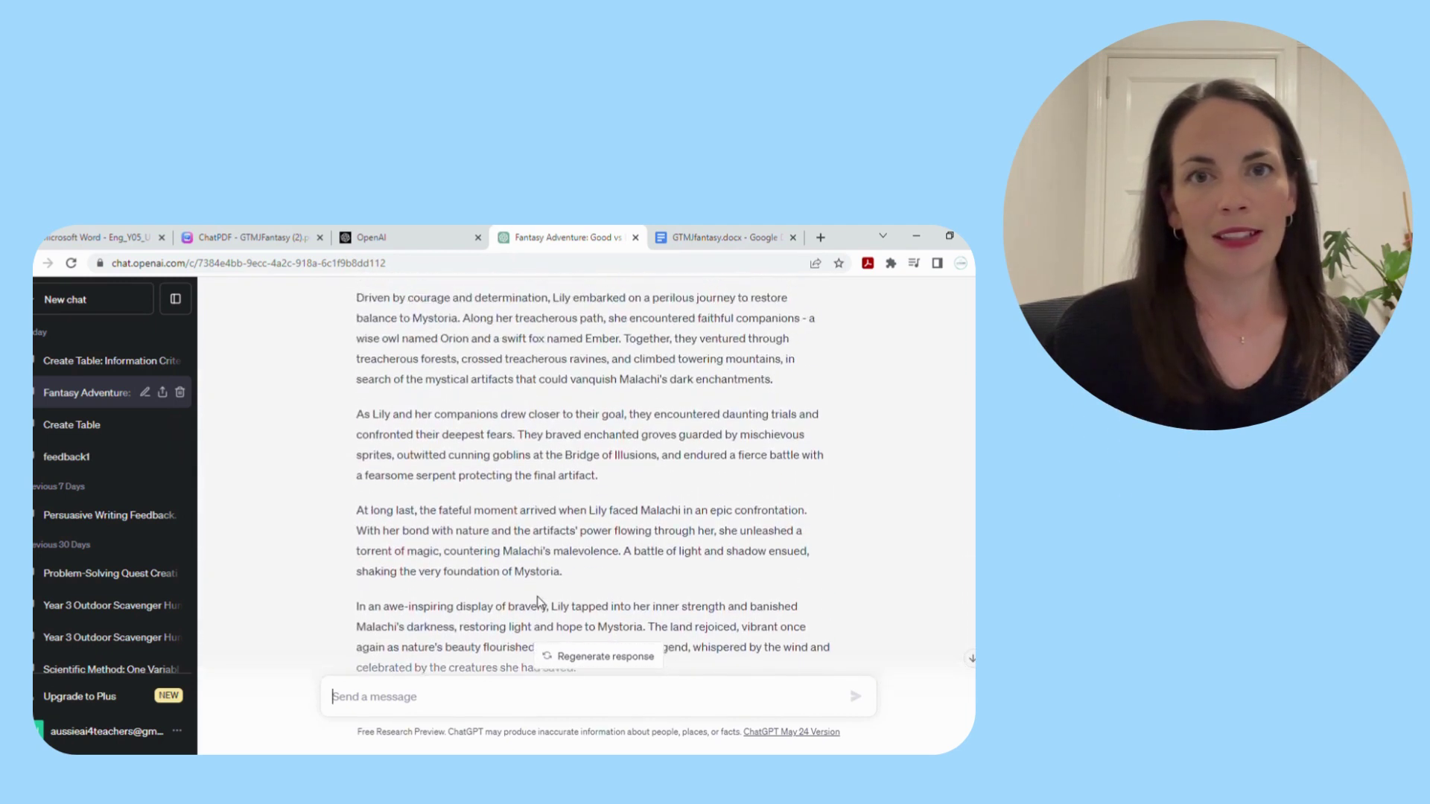
scroll(540, 602, up, 3)
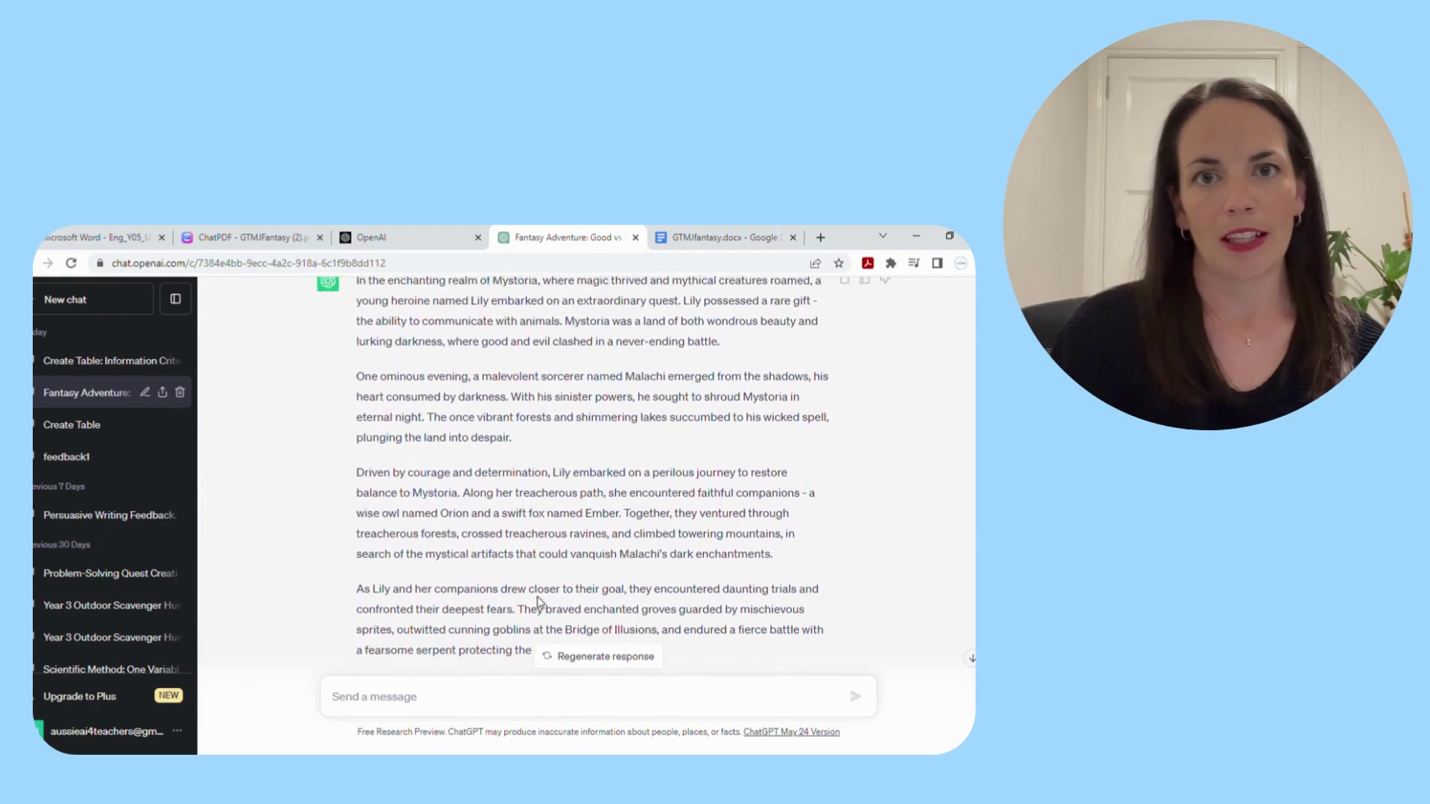
scroll(538, 602, up, 1)
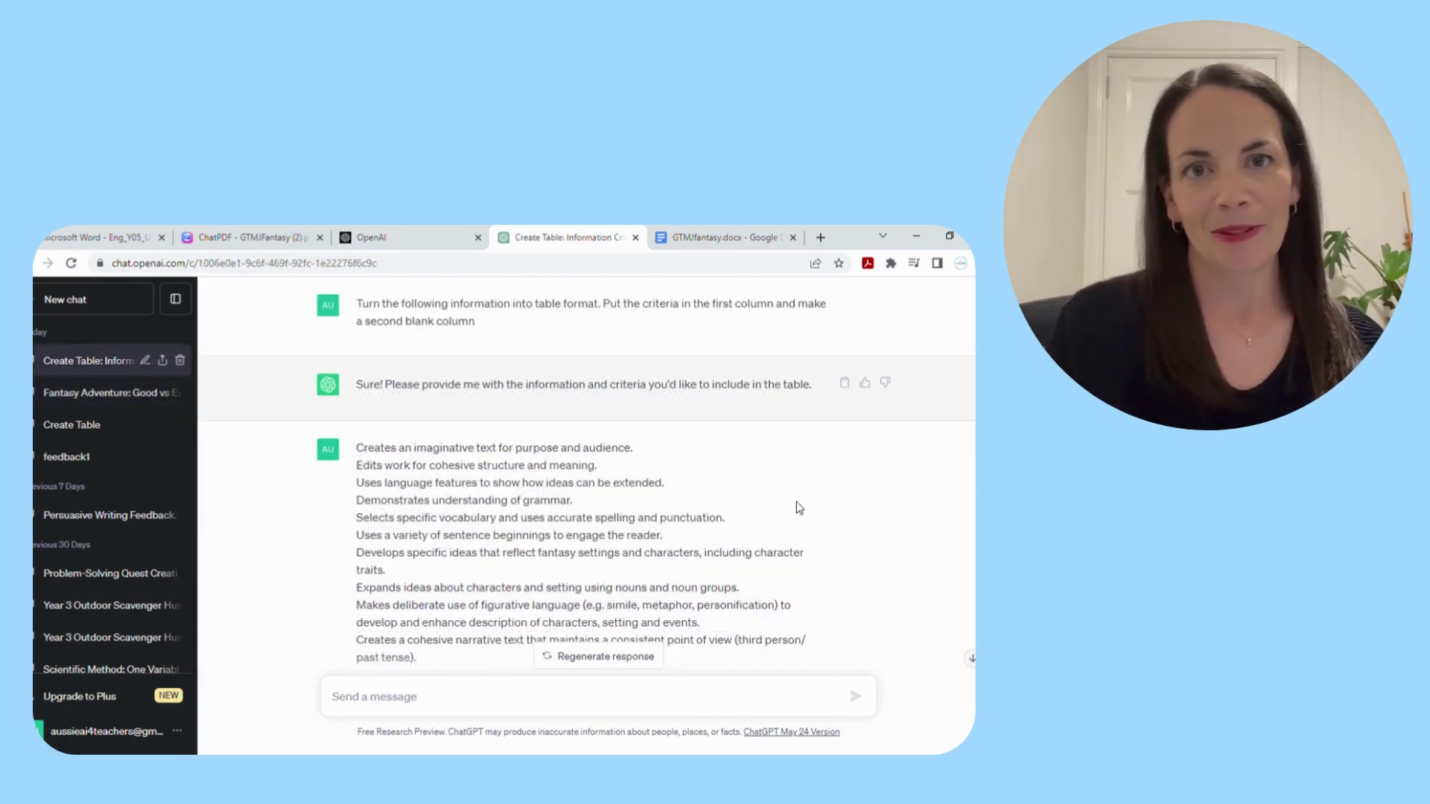
scroll(872, 584, down, 1)
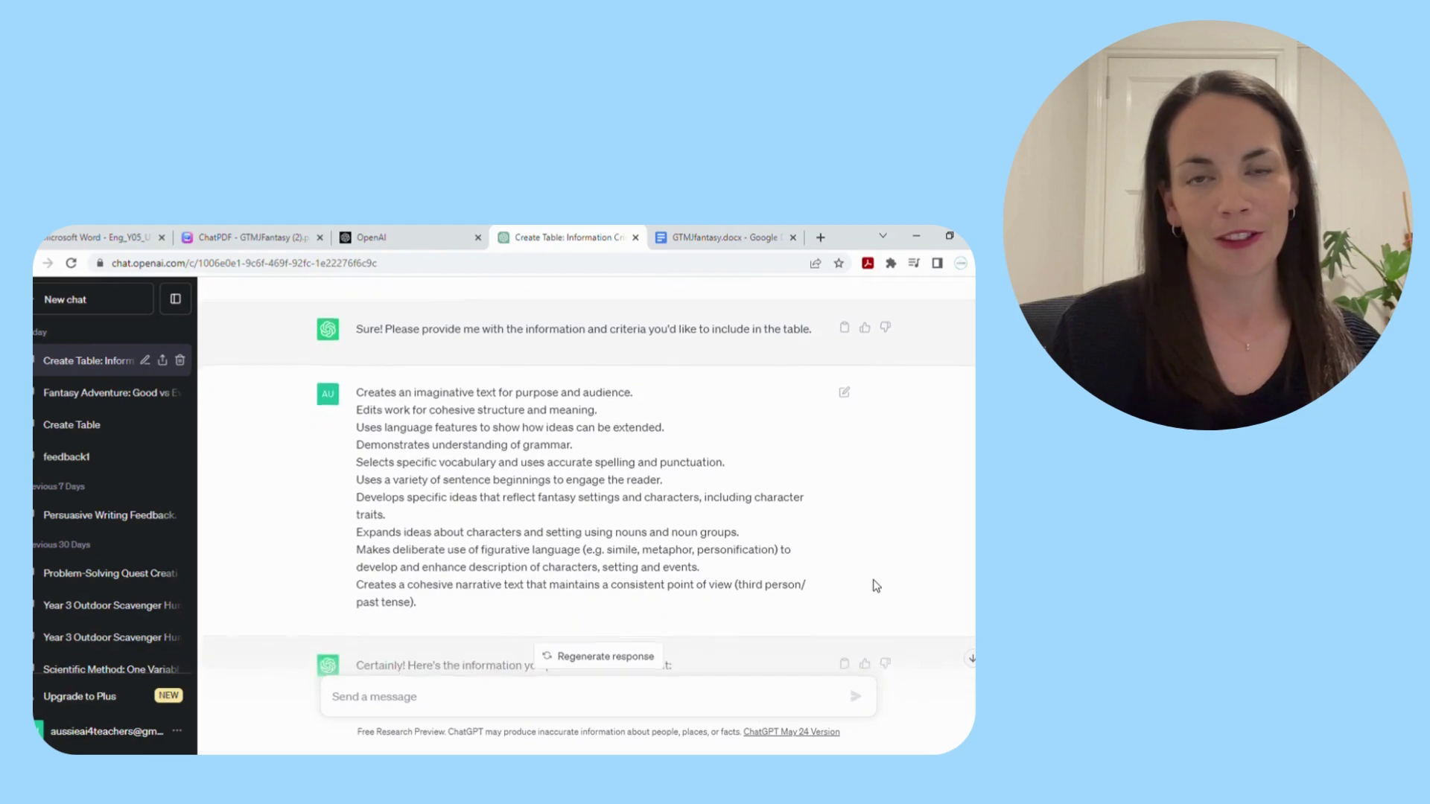
scroll(872, 585, down, 4)
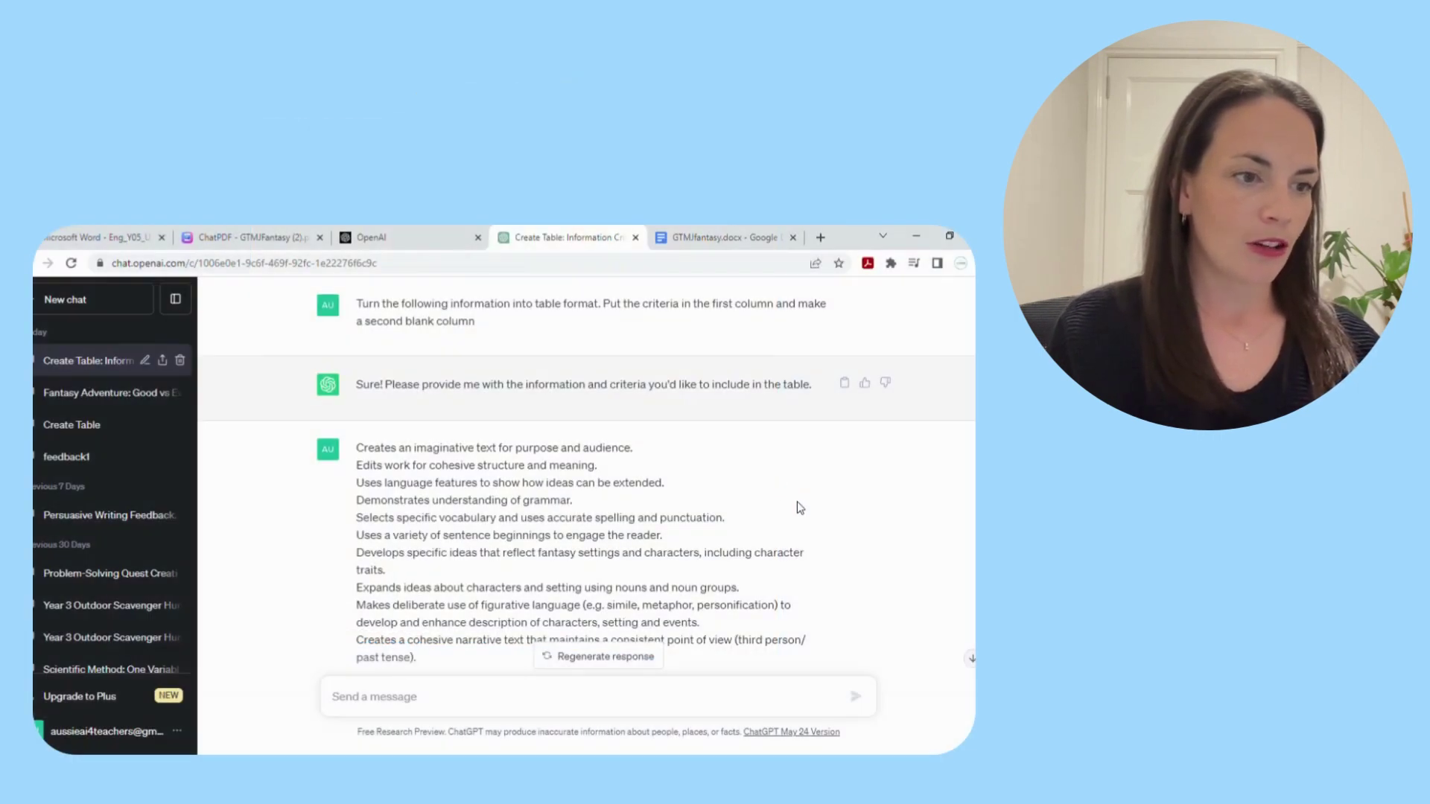
scroll(876, 586, down, 2)
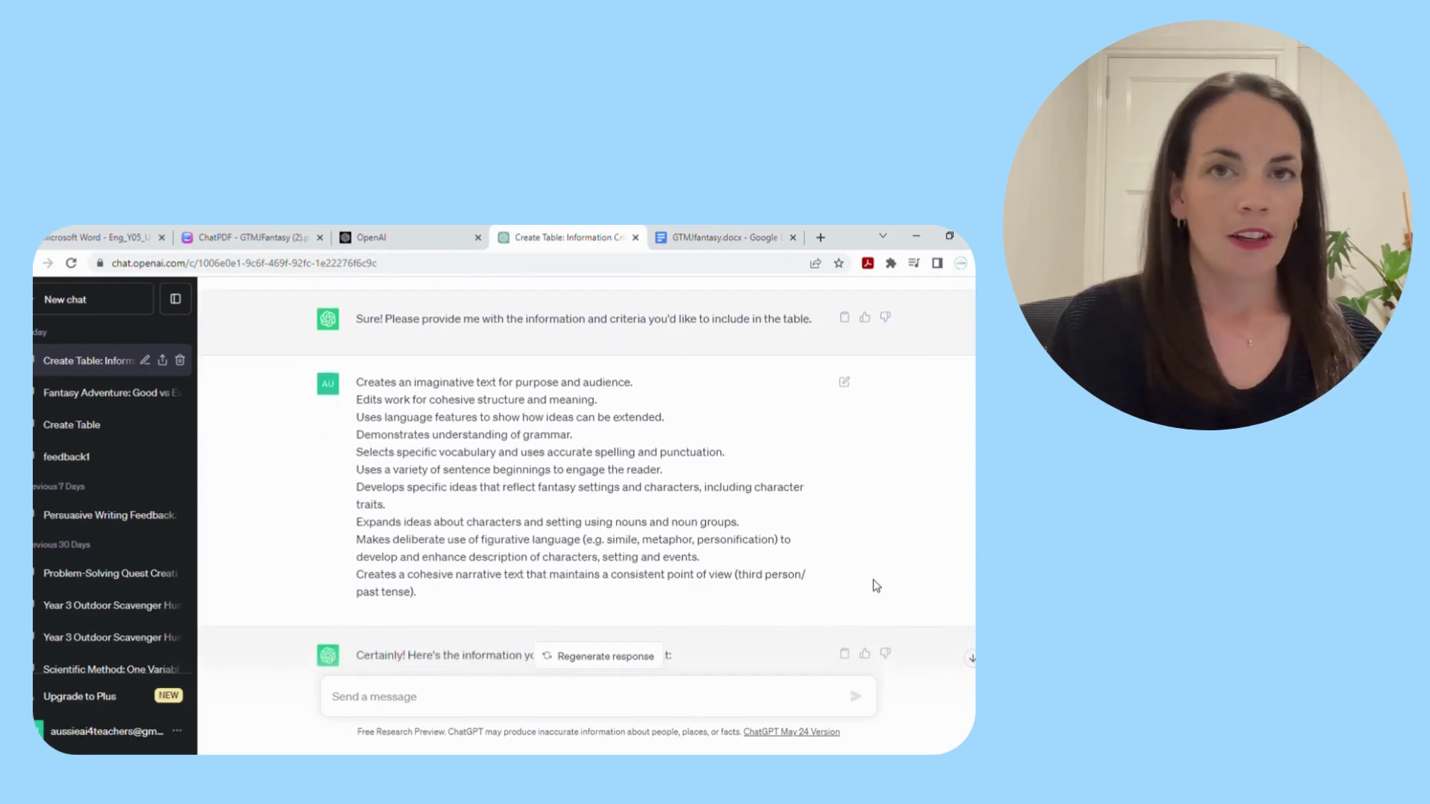
scroll(875, 586, down, 3)
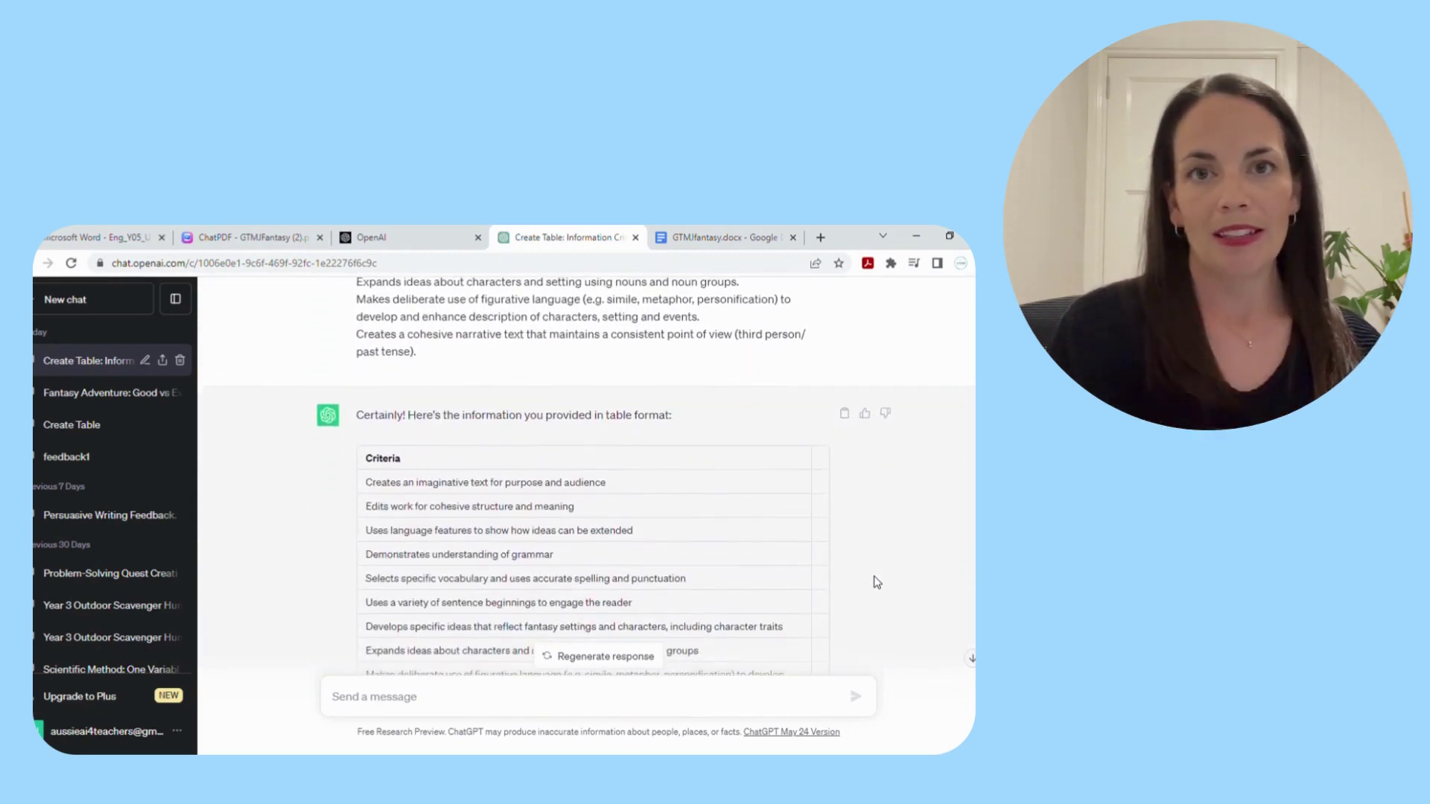
scroll(875, 584, down, 2)
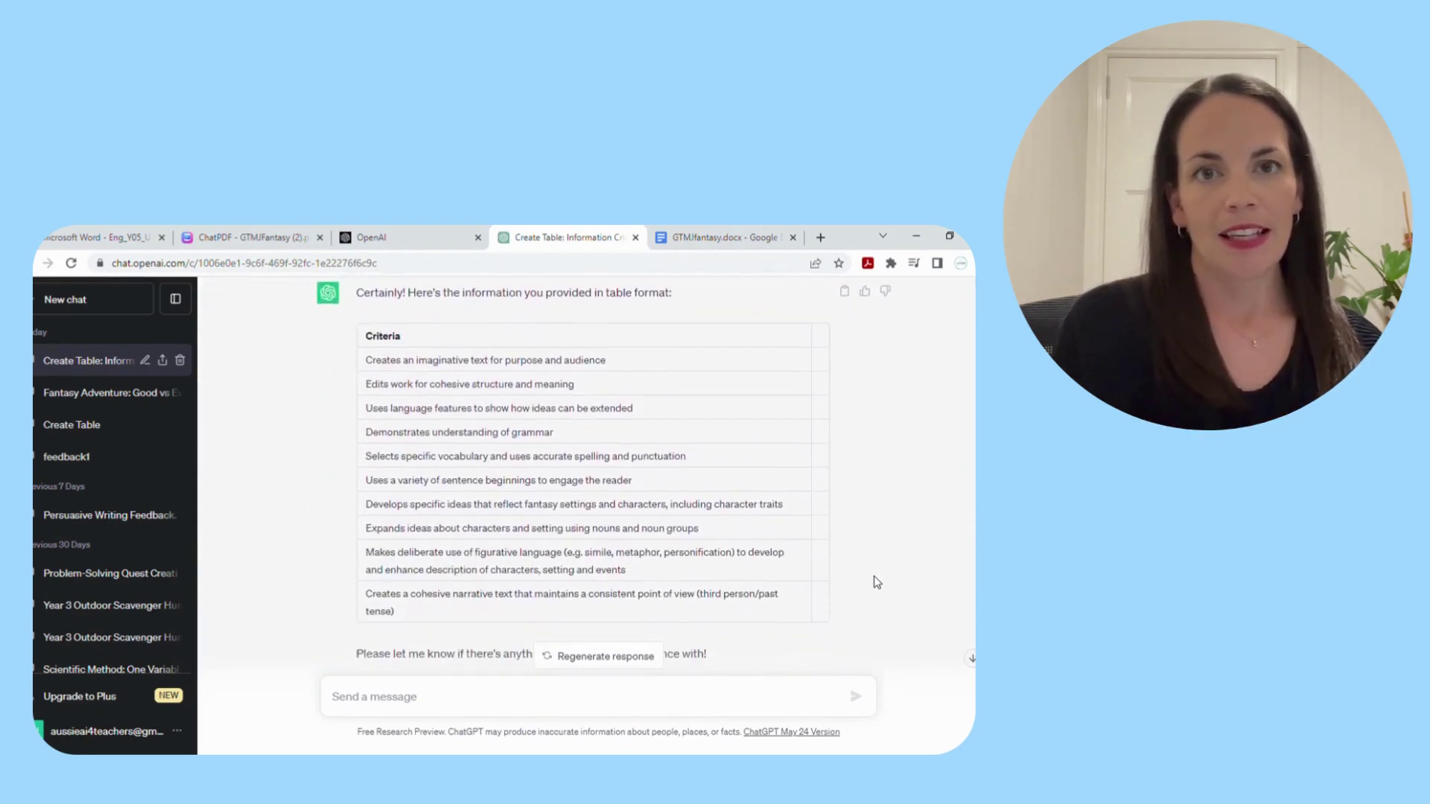
scroll(877, 583, down, 4)
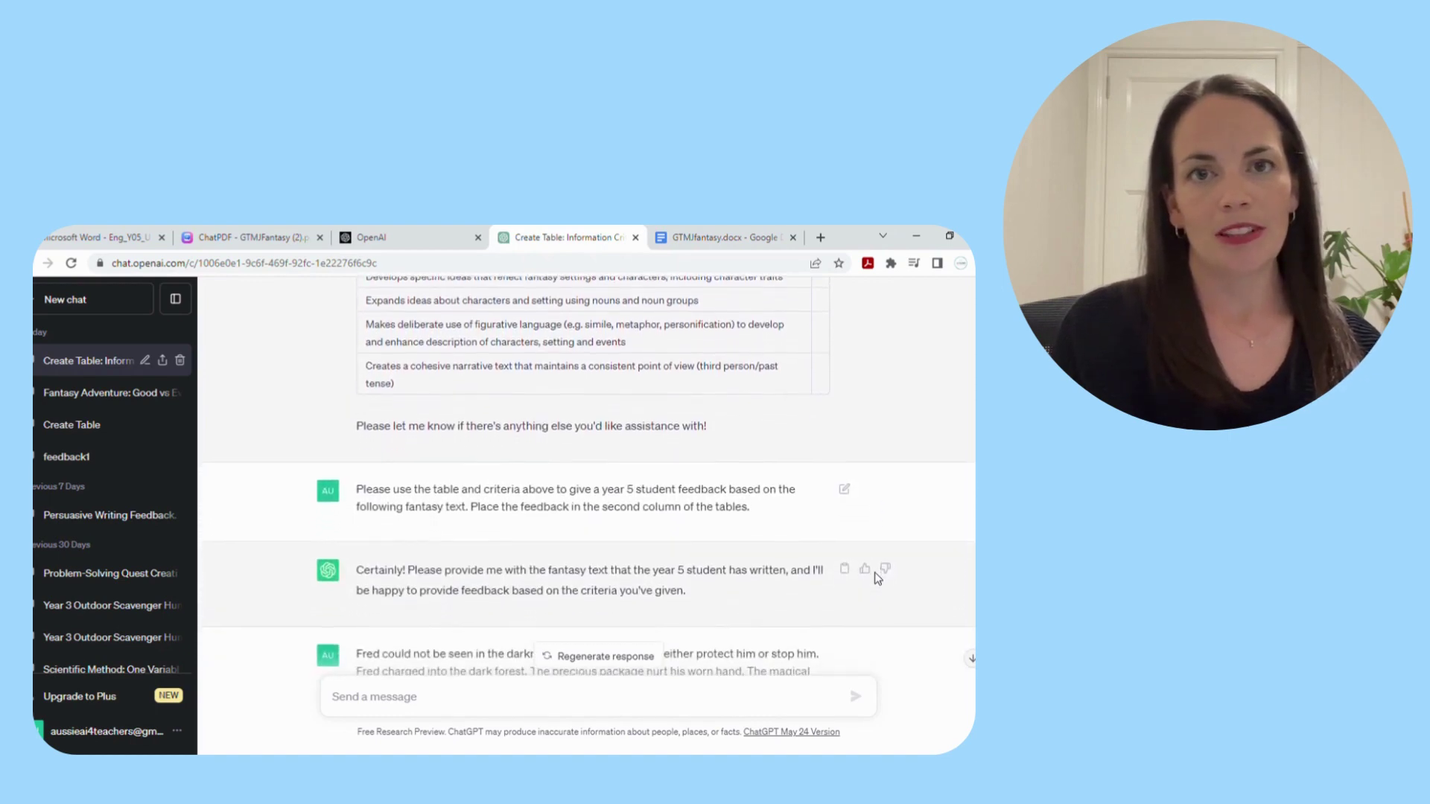
scroll(878, 579, down, 1)
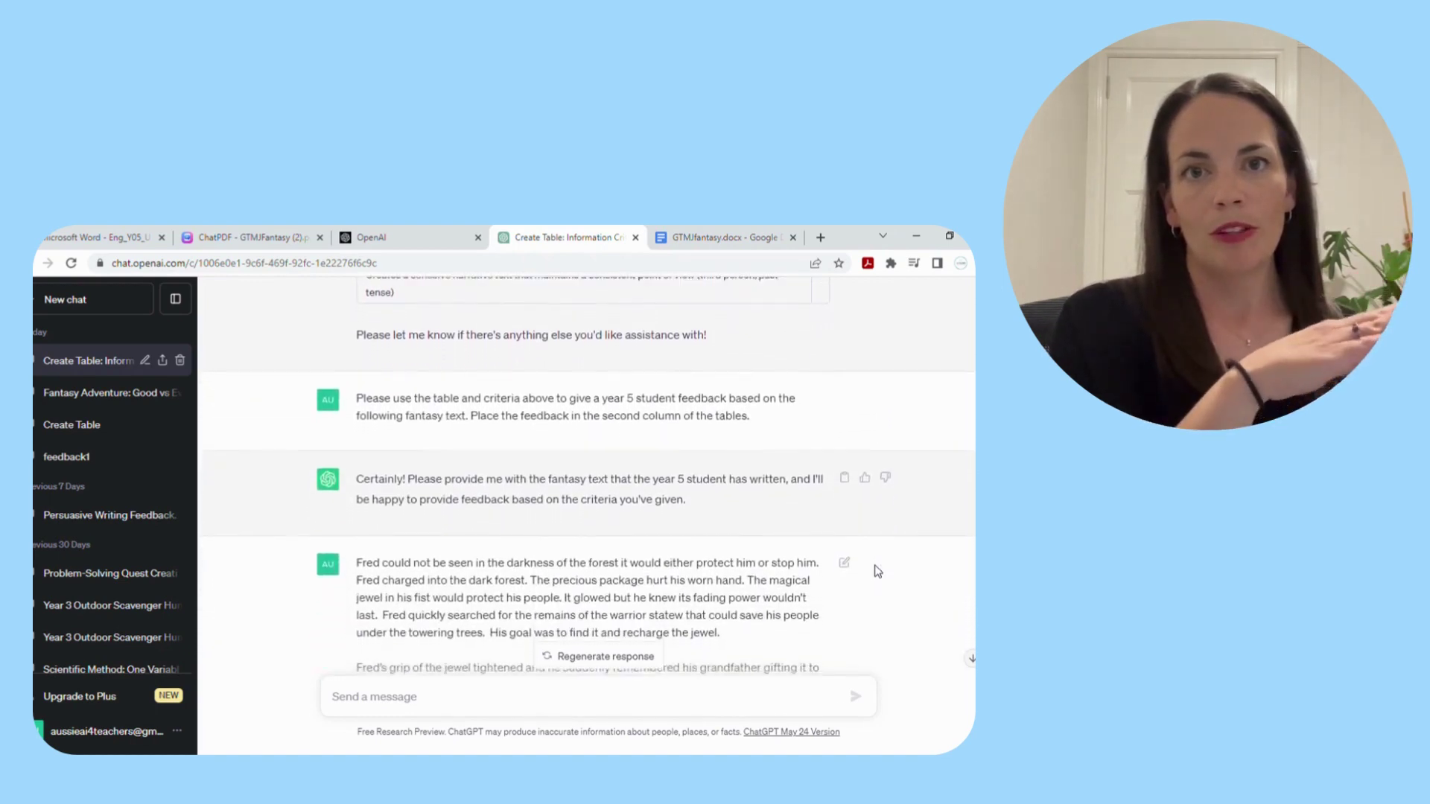
scroll(877, 570, down, 6)
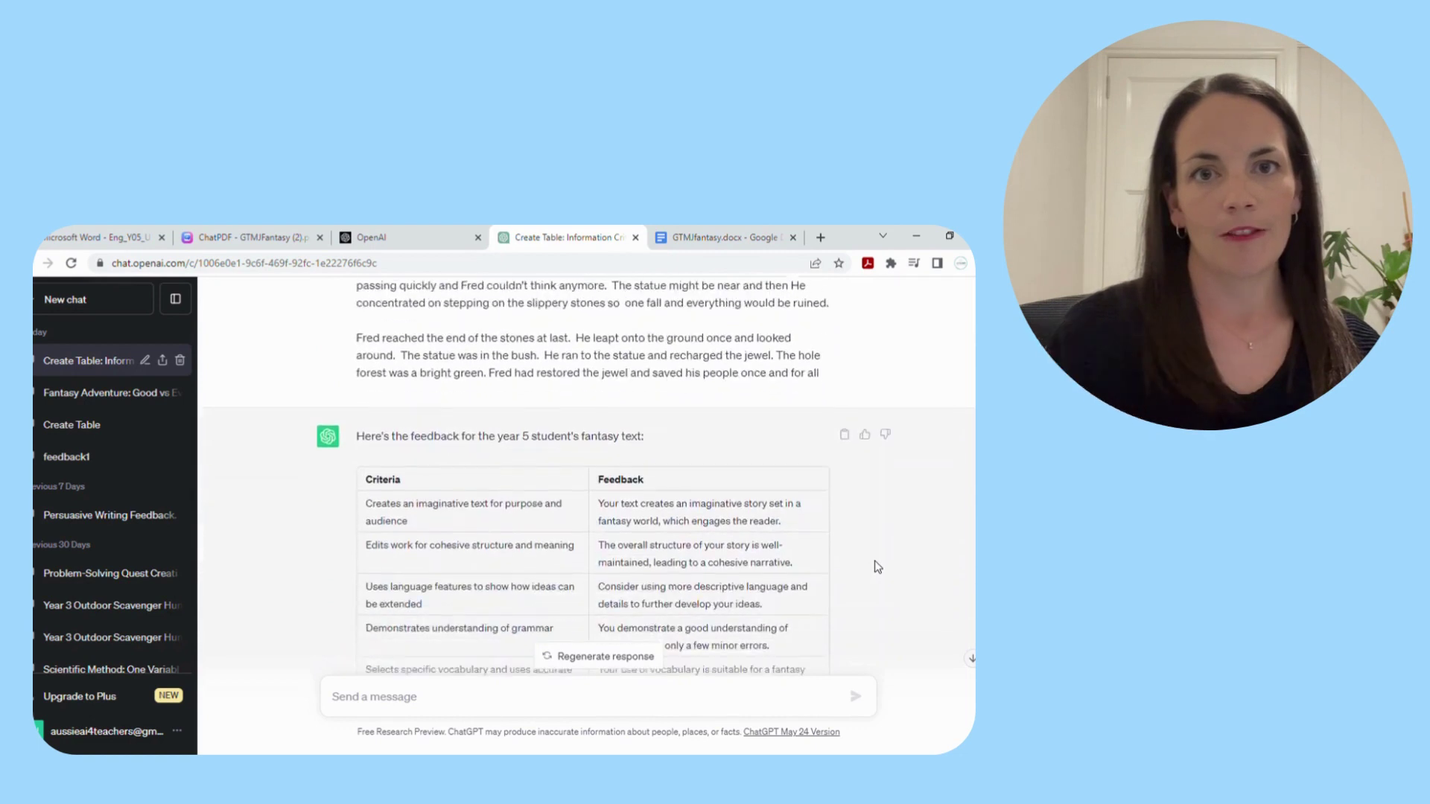
scroll(877, 567, down, 2)
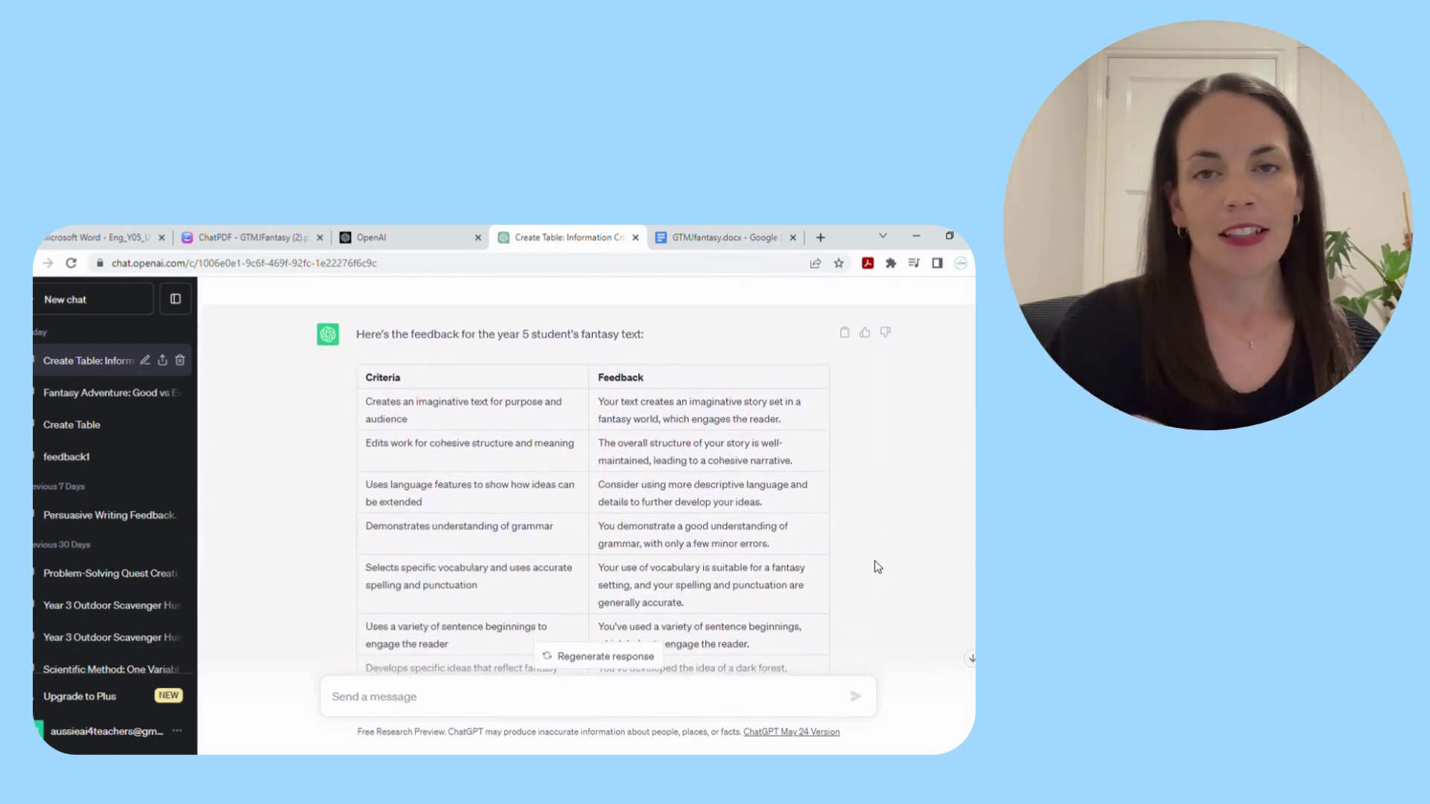
scroll(877, 568, down, 1)
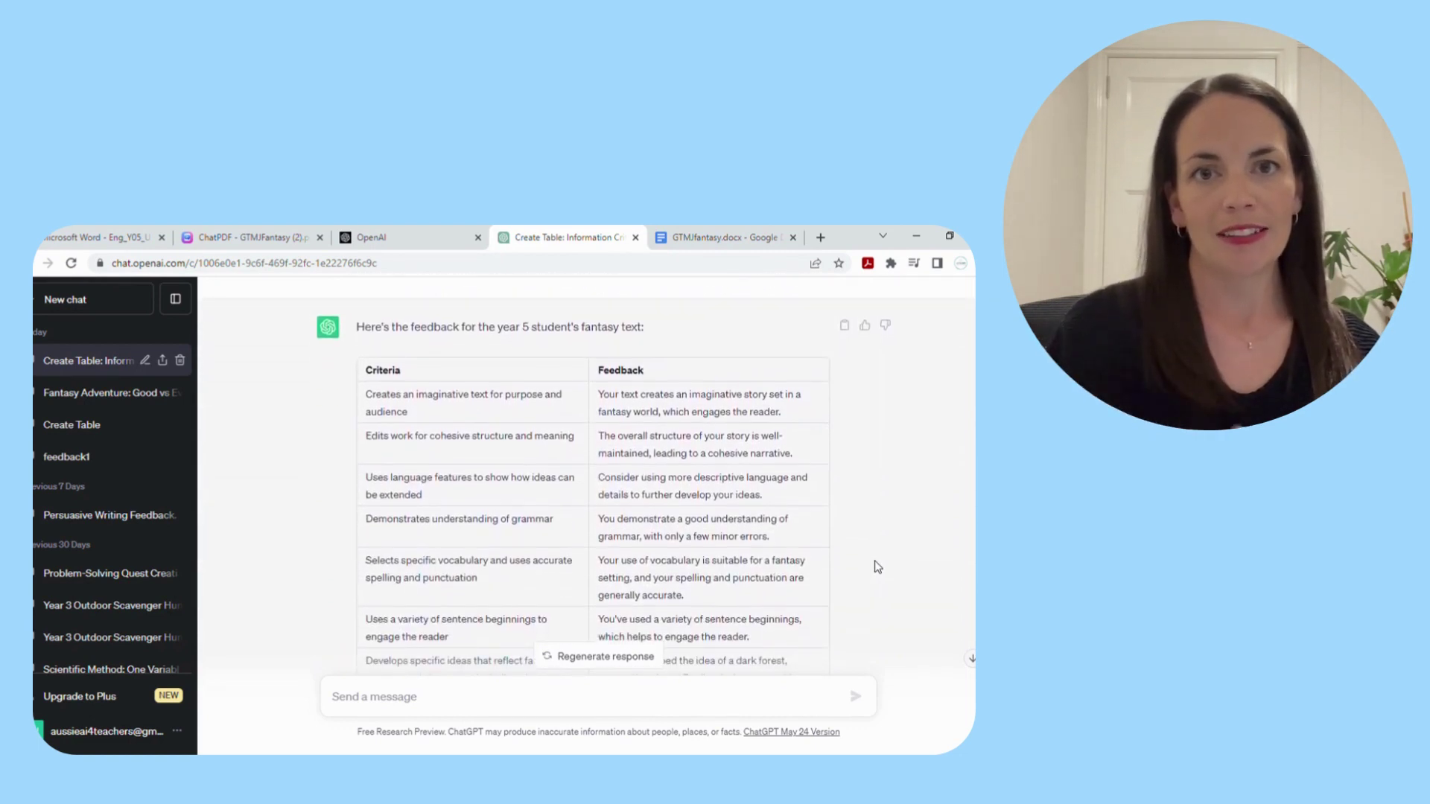
scroll(877, 567, down, 1)
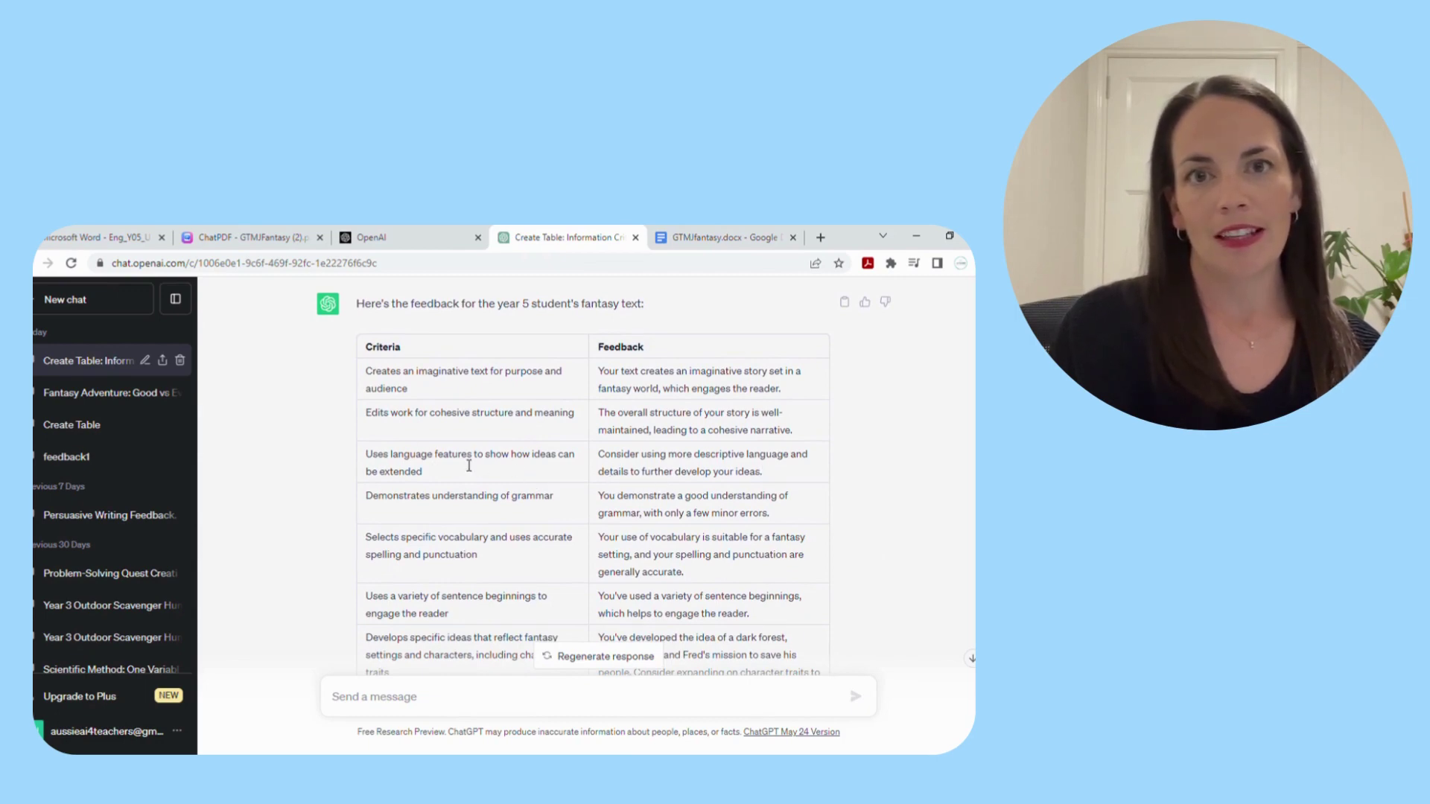
scroll(879, 530, down, 2)
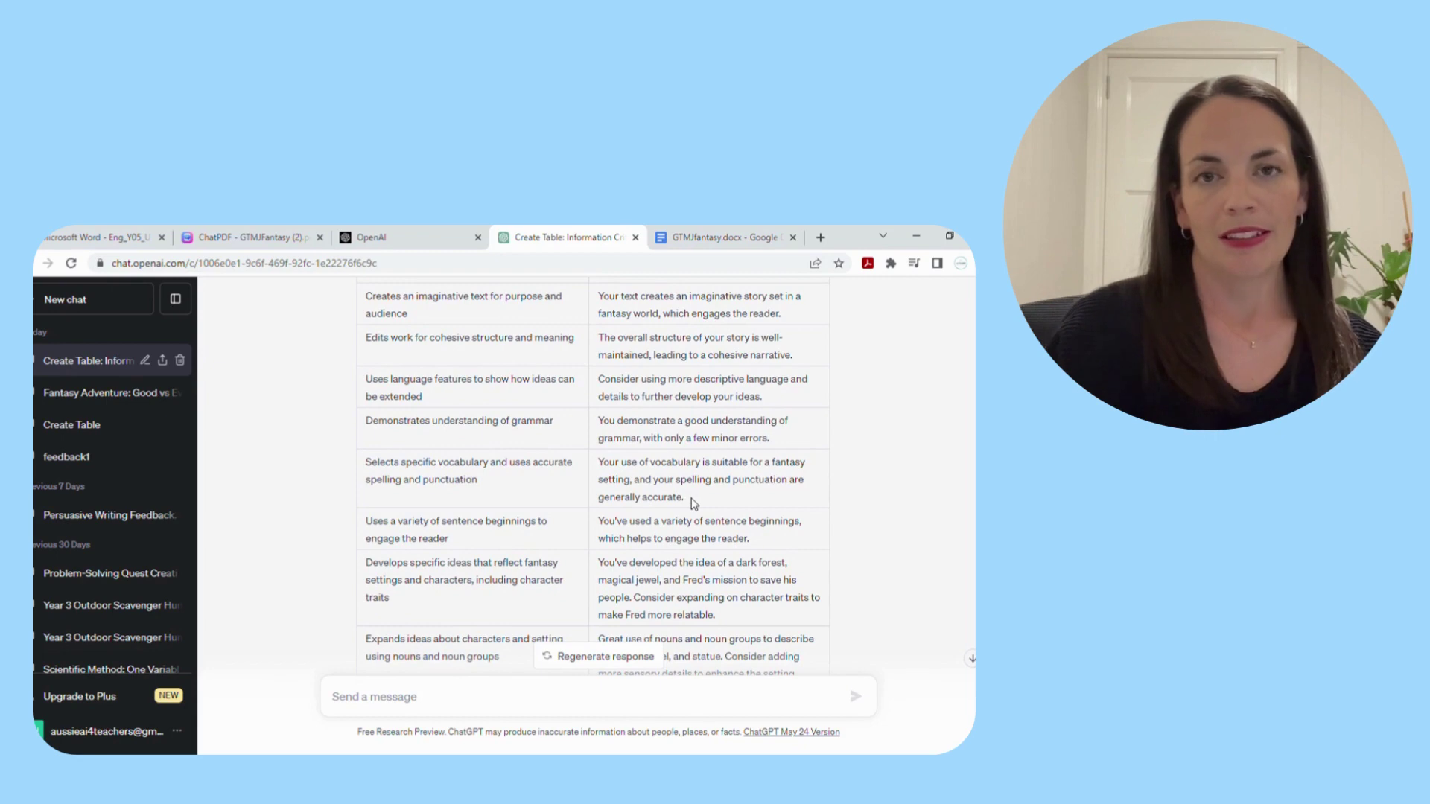
scroll(898, 554, down, 1)
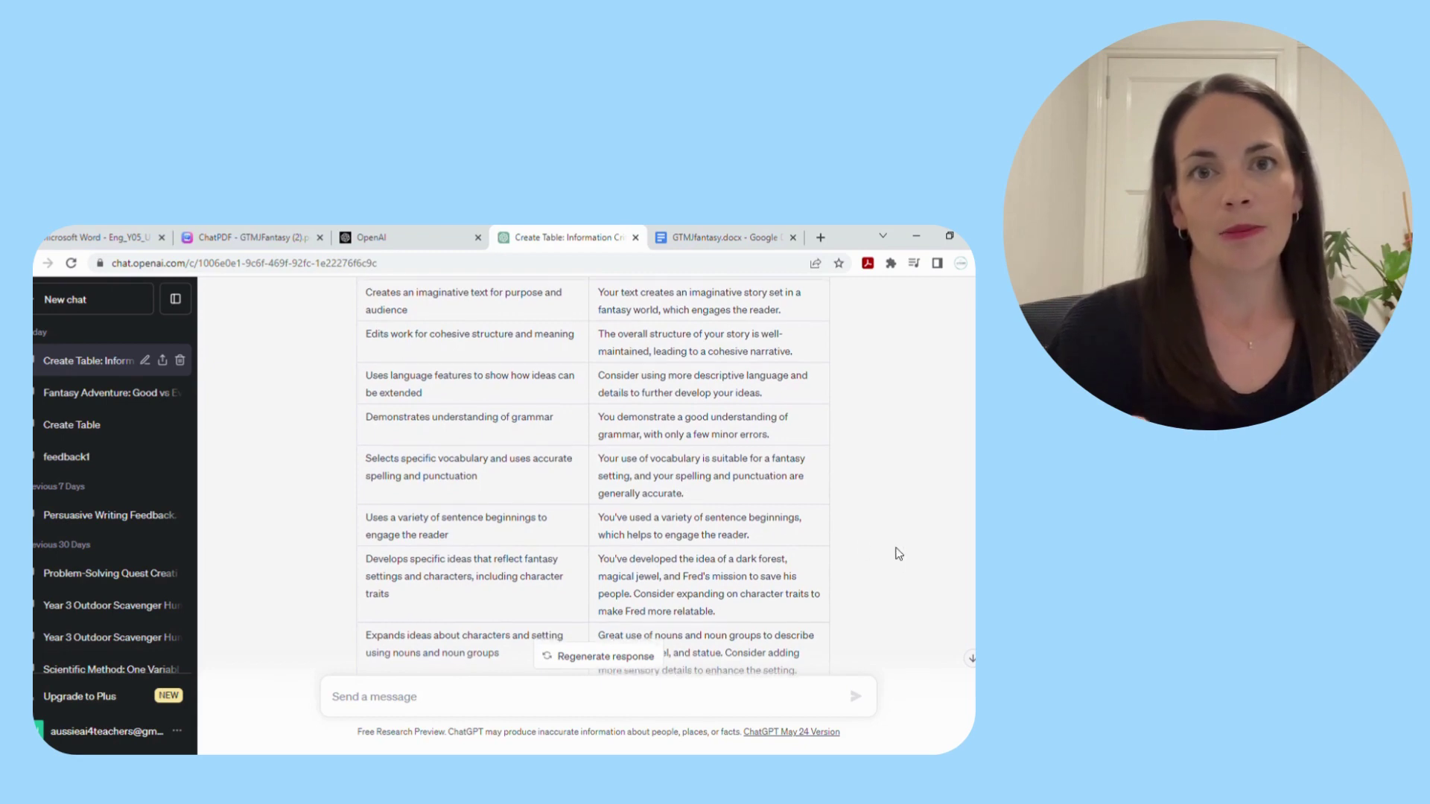
scroll(899, 554, down, 2)
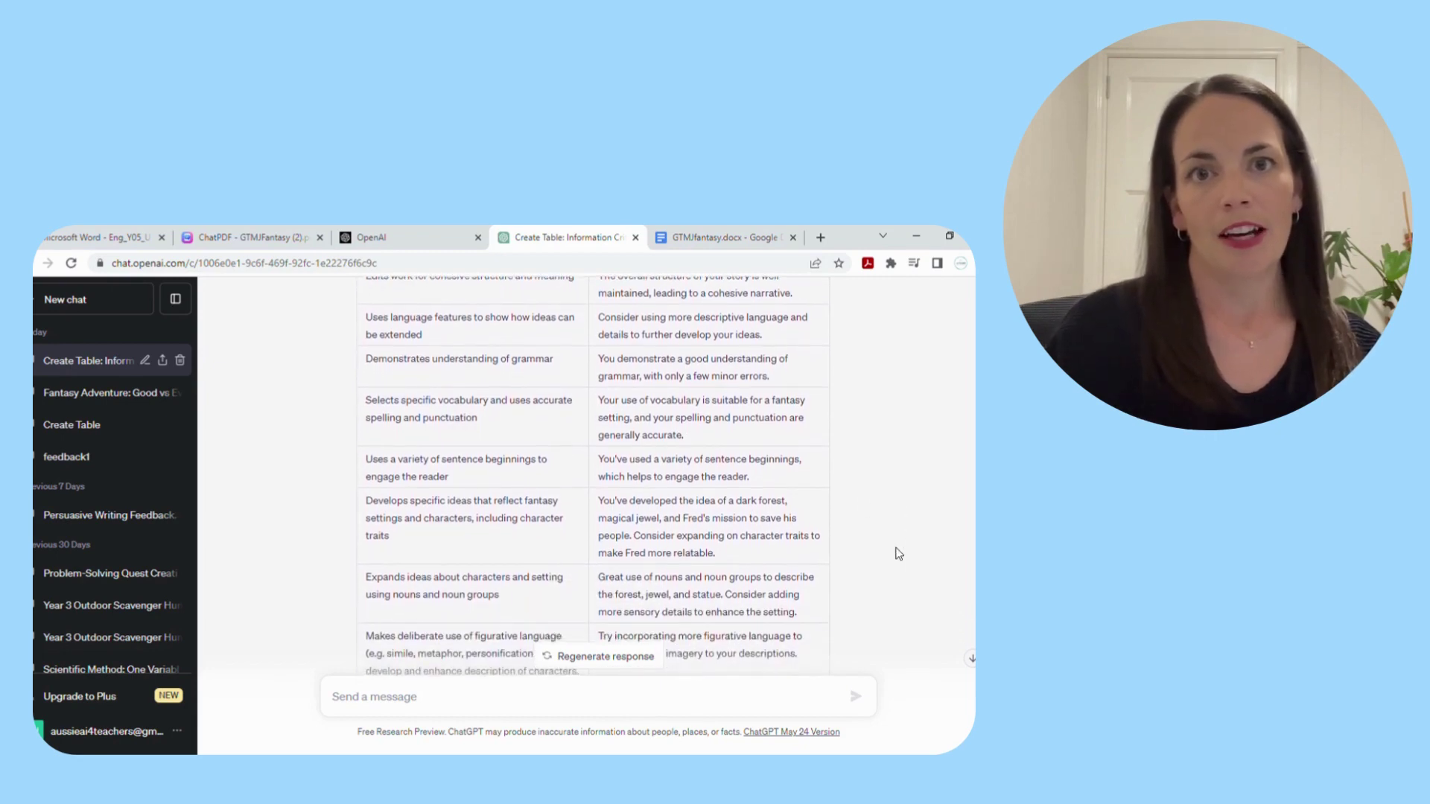
scroll(899, 553, down, 2)
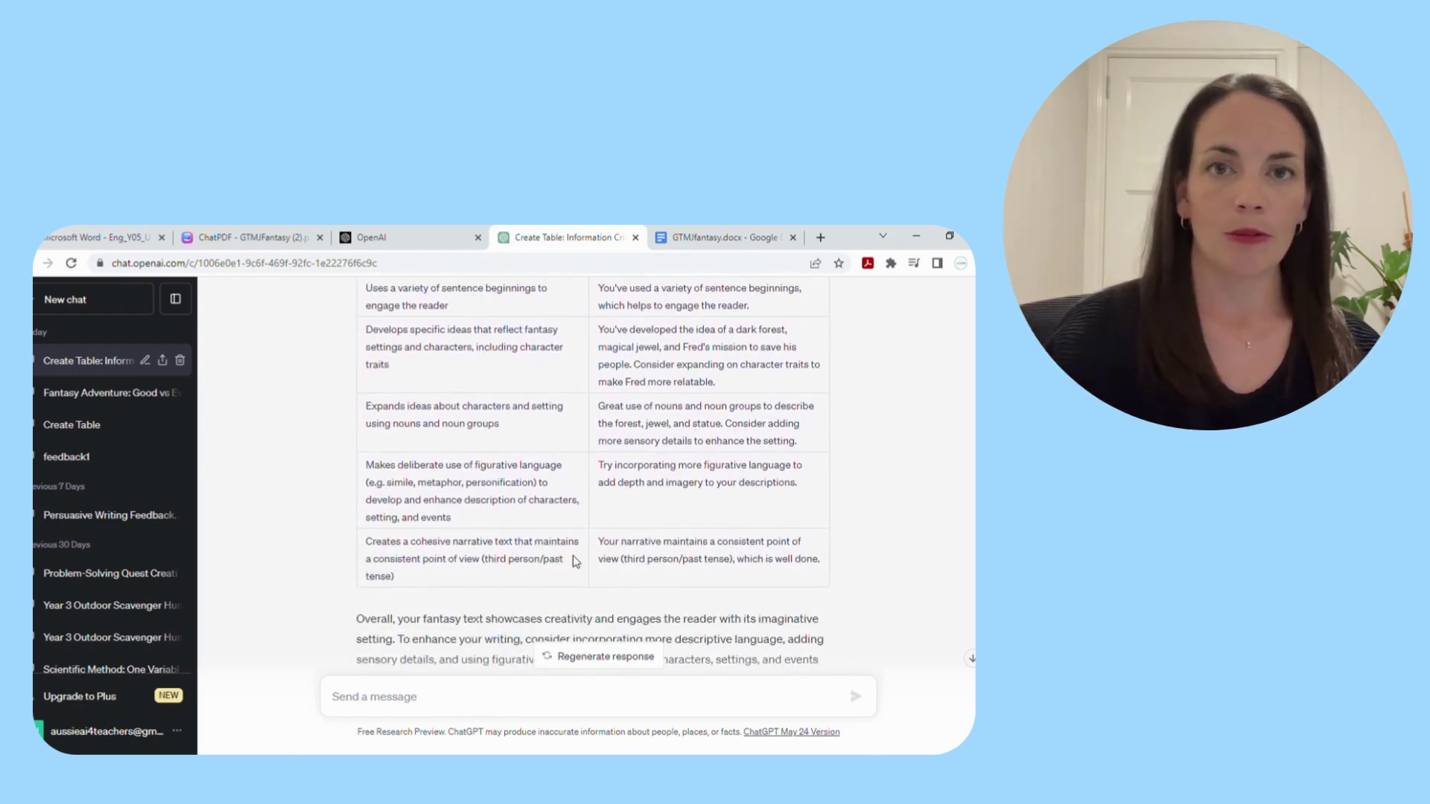
scroll(908, 546, down, 5)
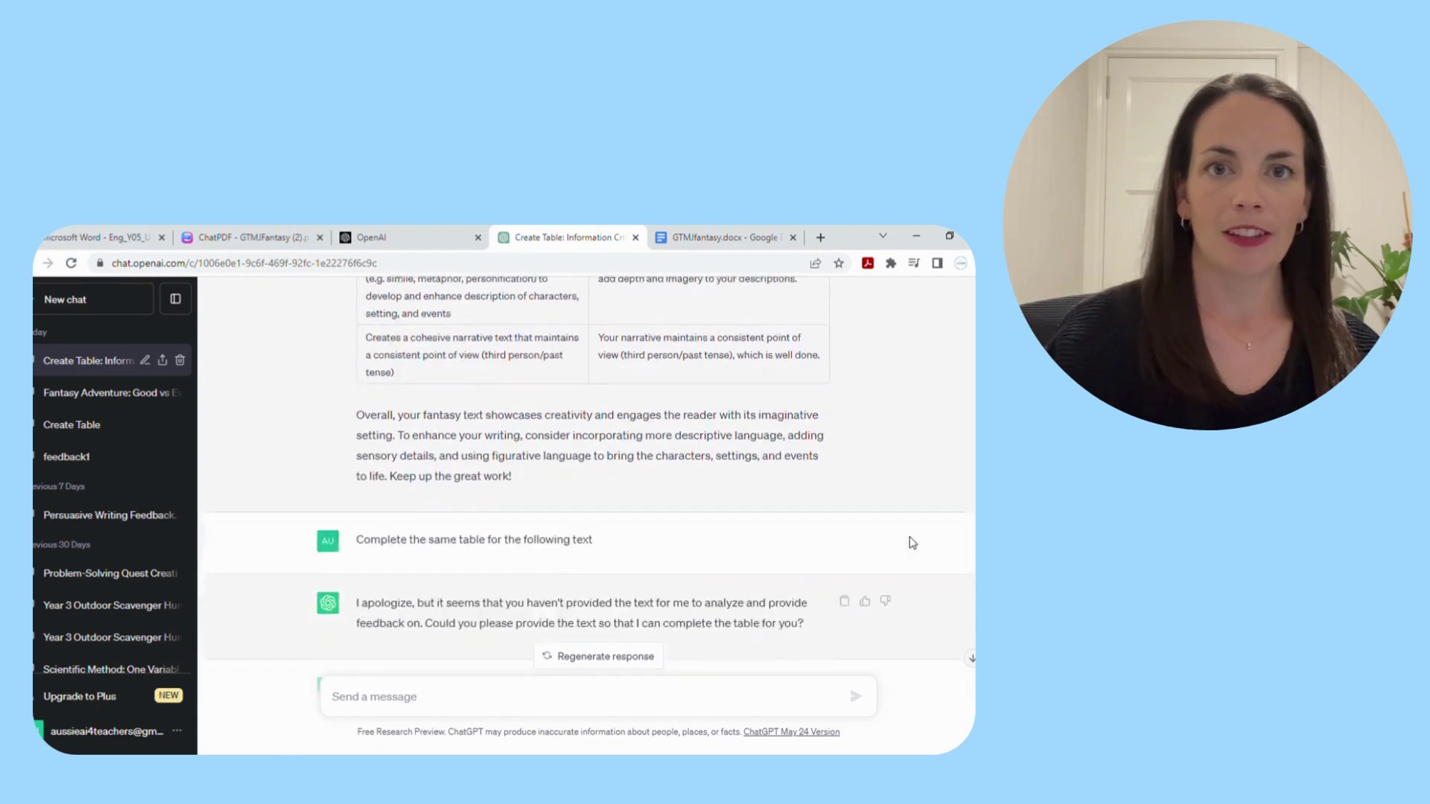
scroll(913, 540, down, 2)
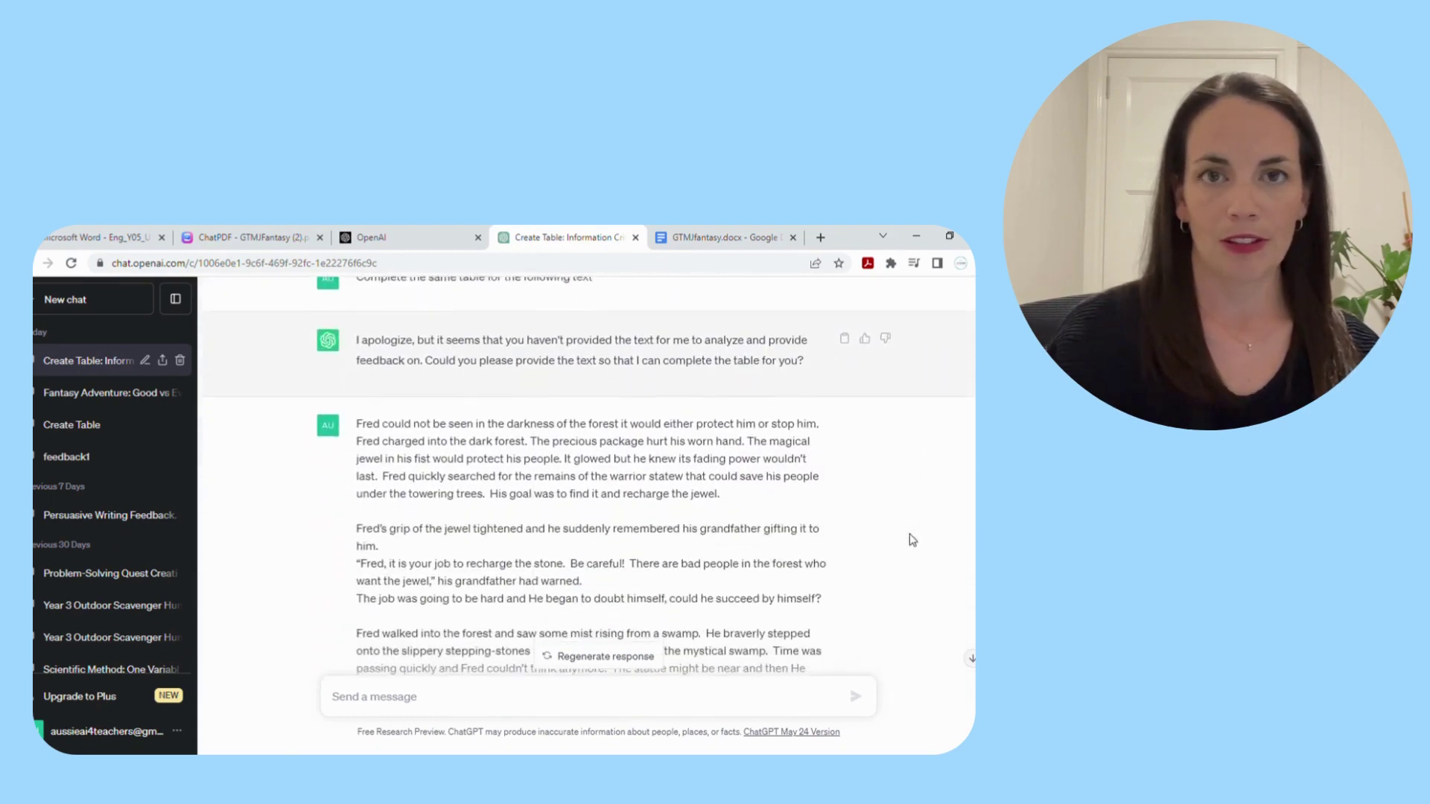
scroll(912, 539, up, 1)
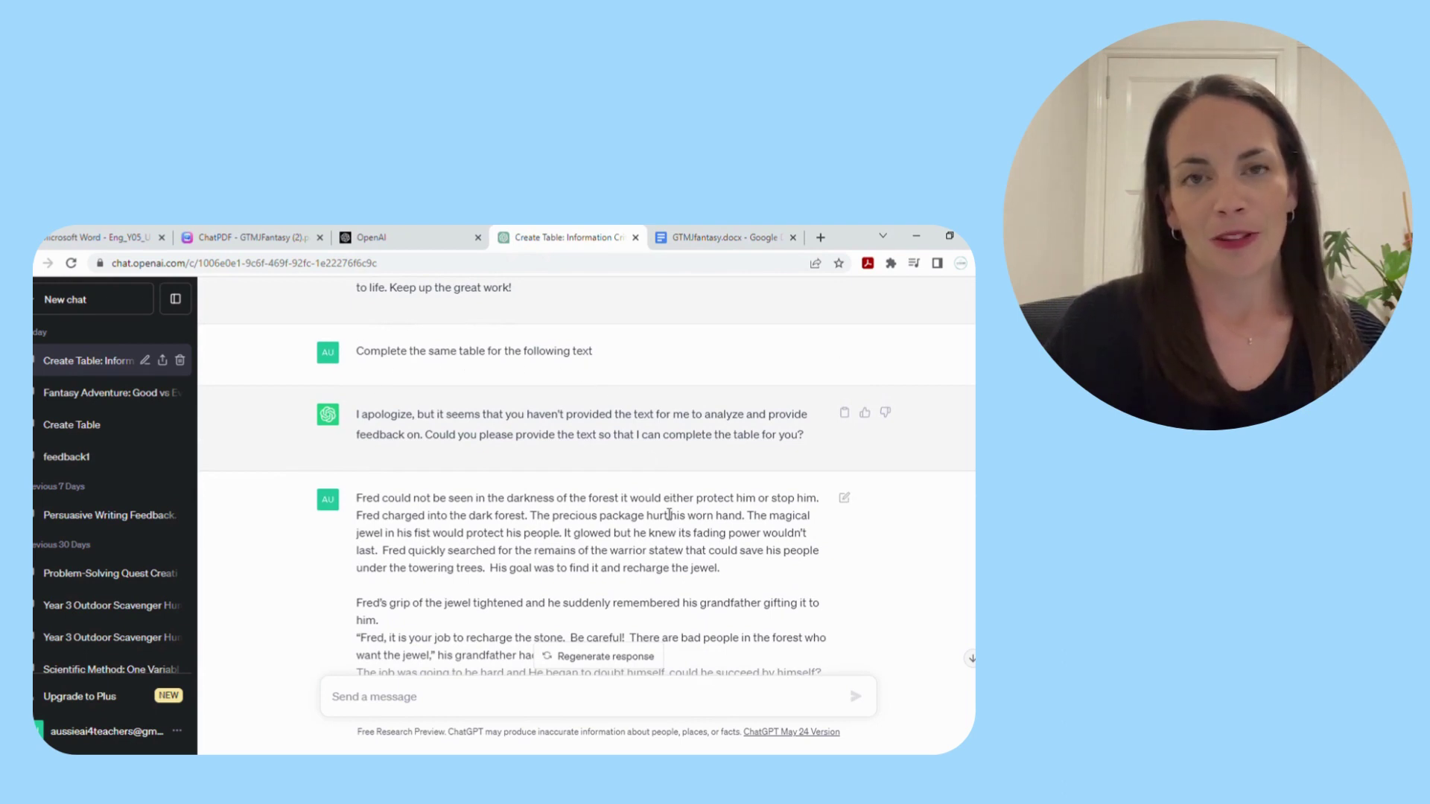
scroll(669, 510, down, 5)
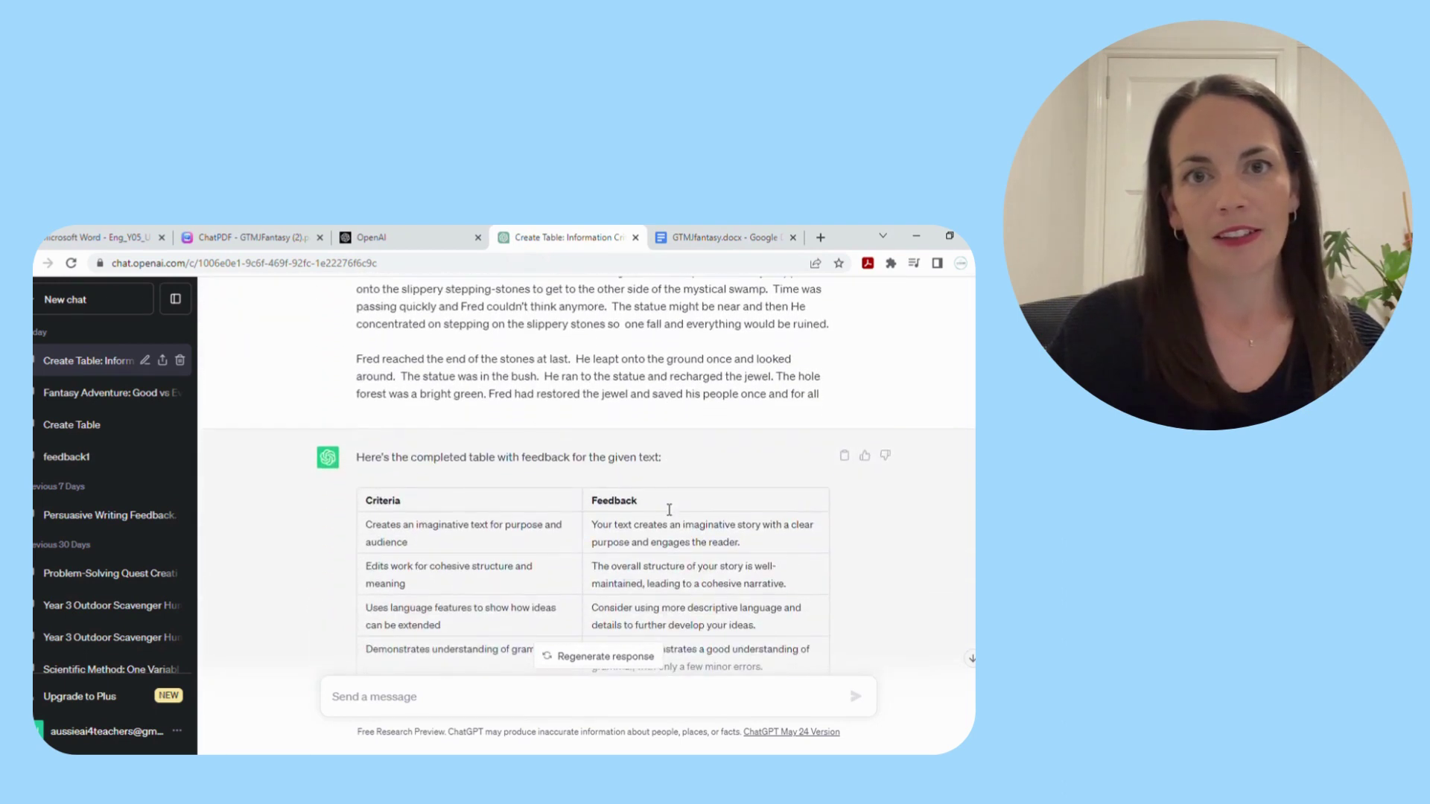
scroll(669, 511, down, 1)
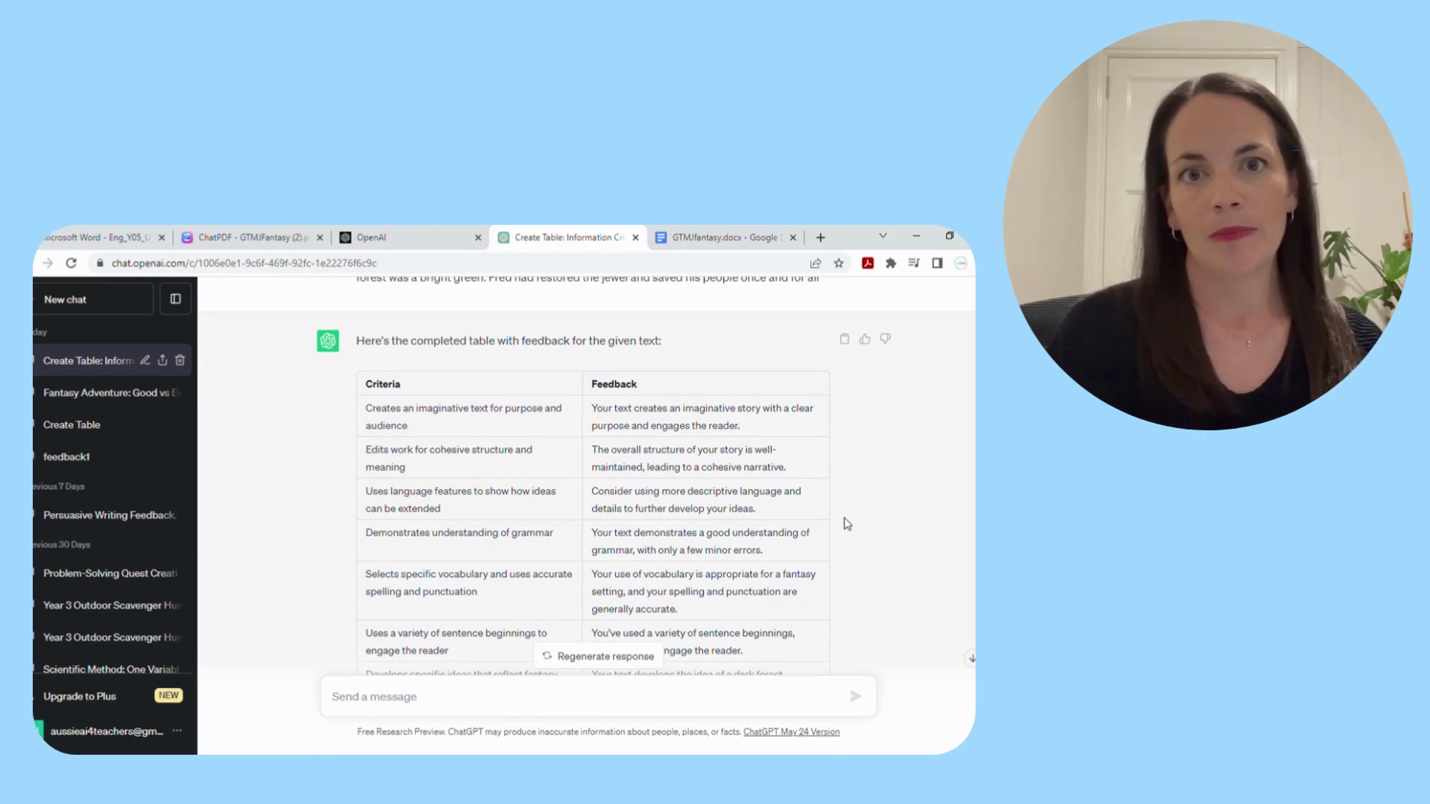
scroll(781, 542, down, 7)
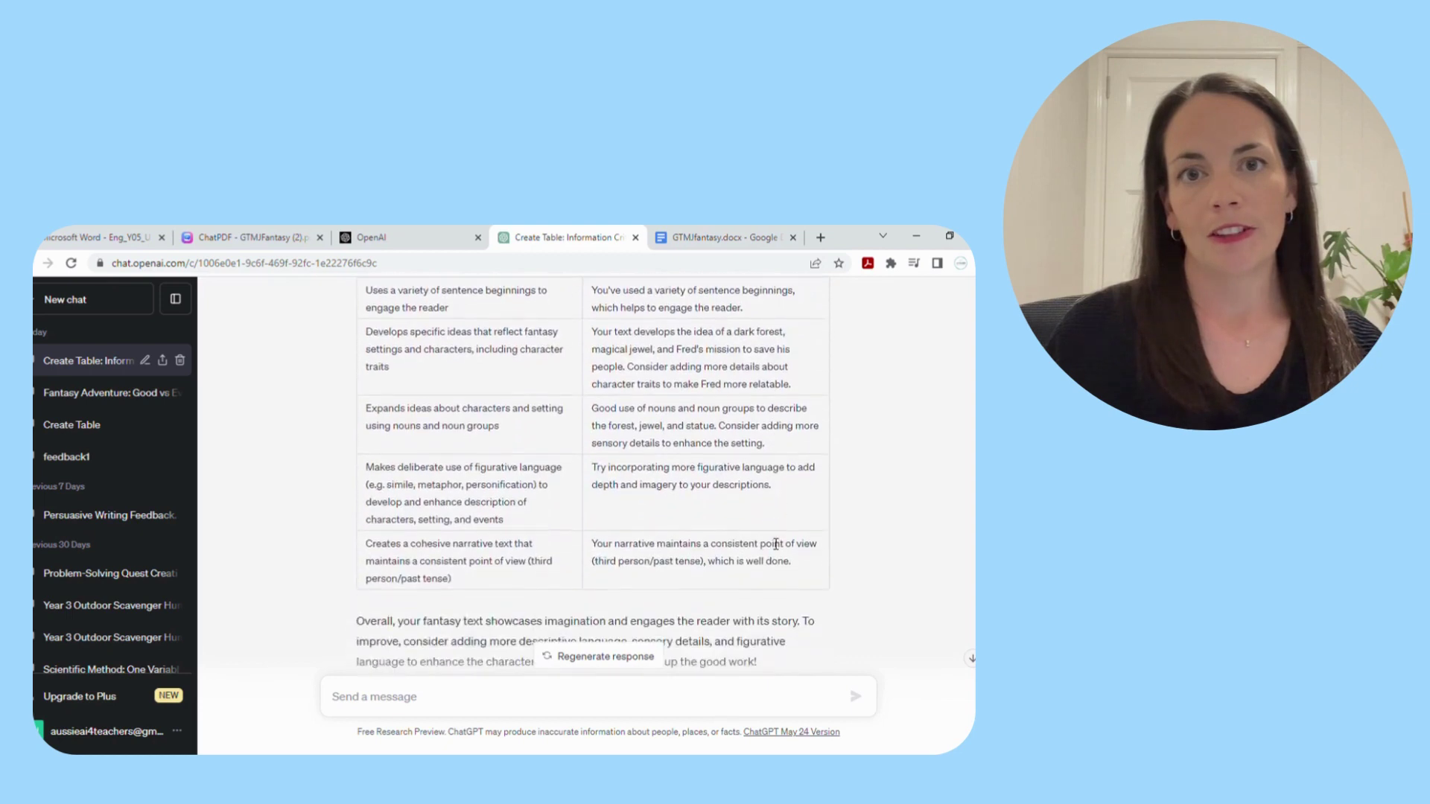
scroll(775, 544, down, 3)
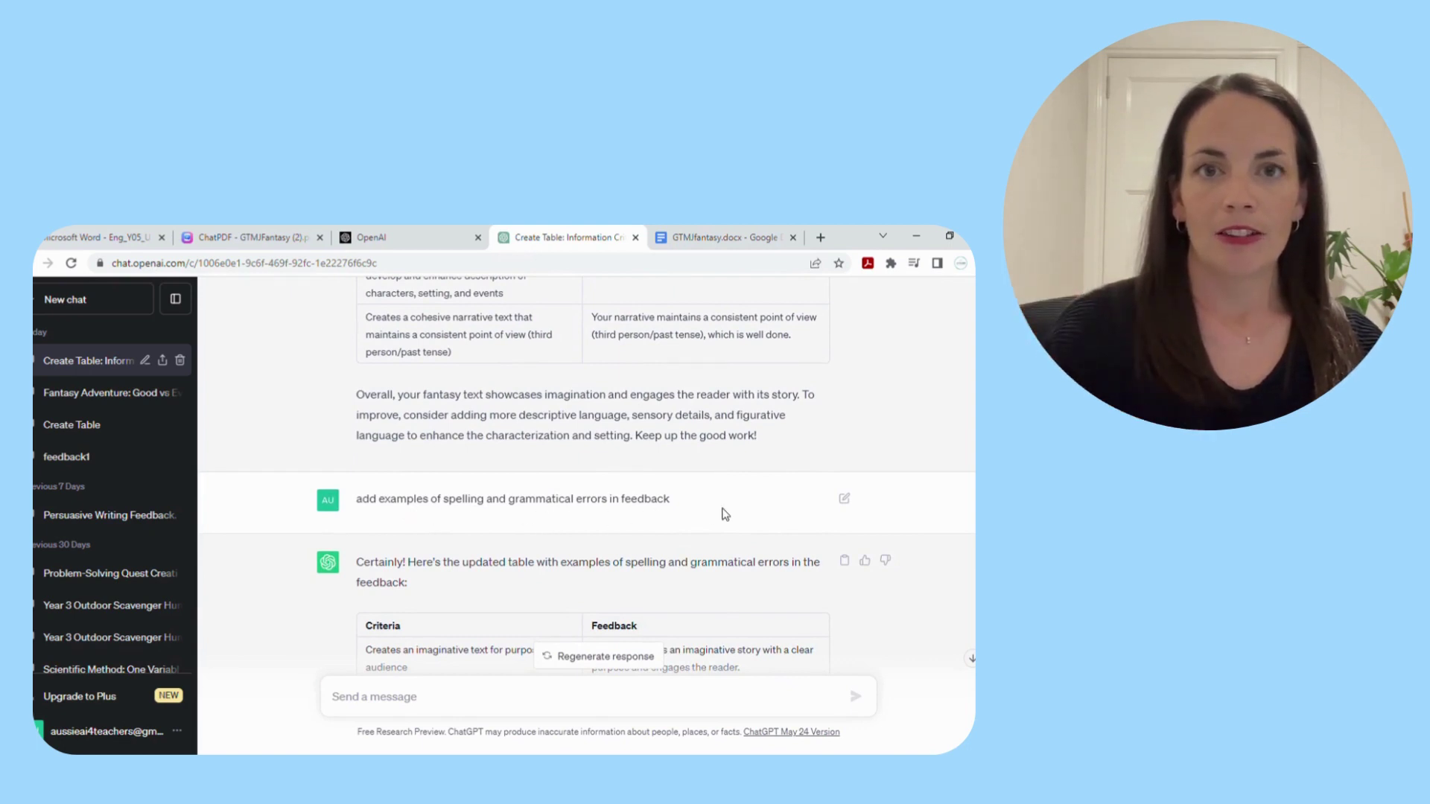
scroll(725, 514, down, 4)
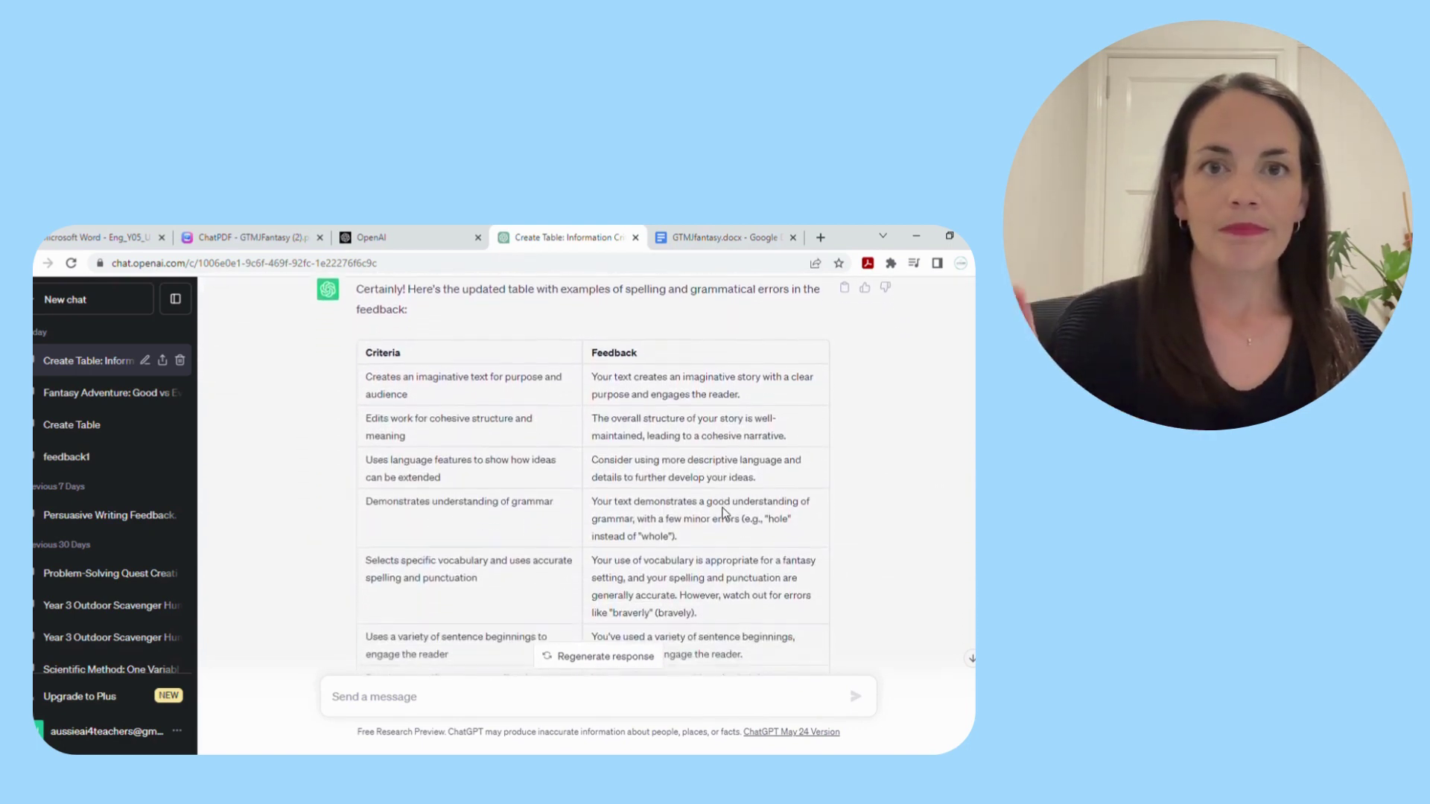
scroll(745, 511, down, 1)
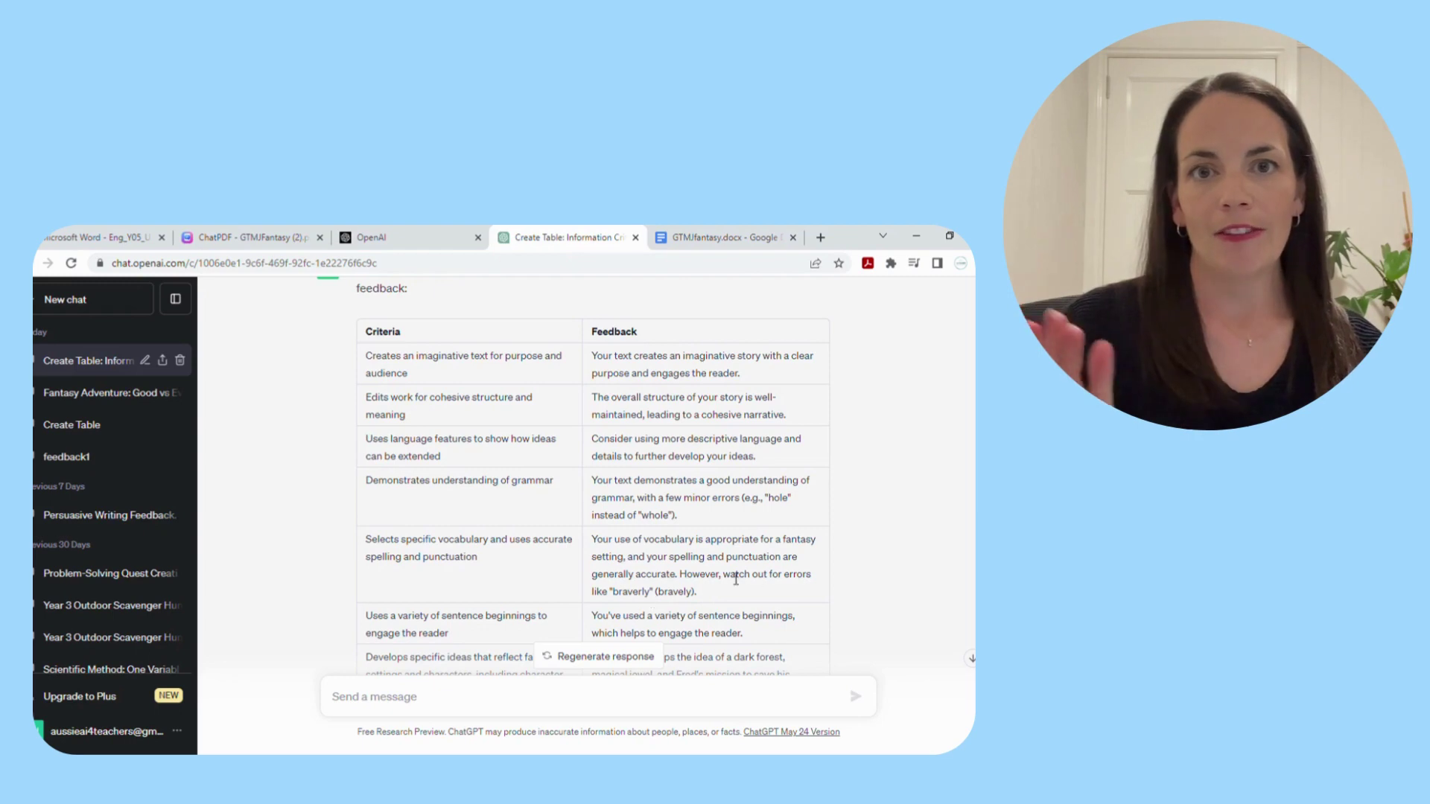
scroll(767, 579, down, 1)
scroll(767, 578, down, 3)
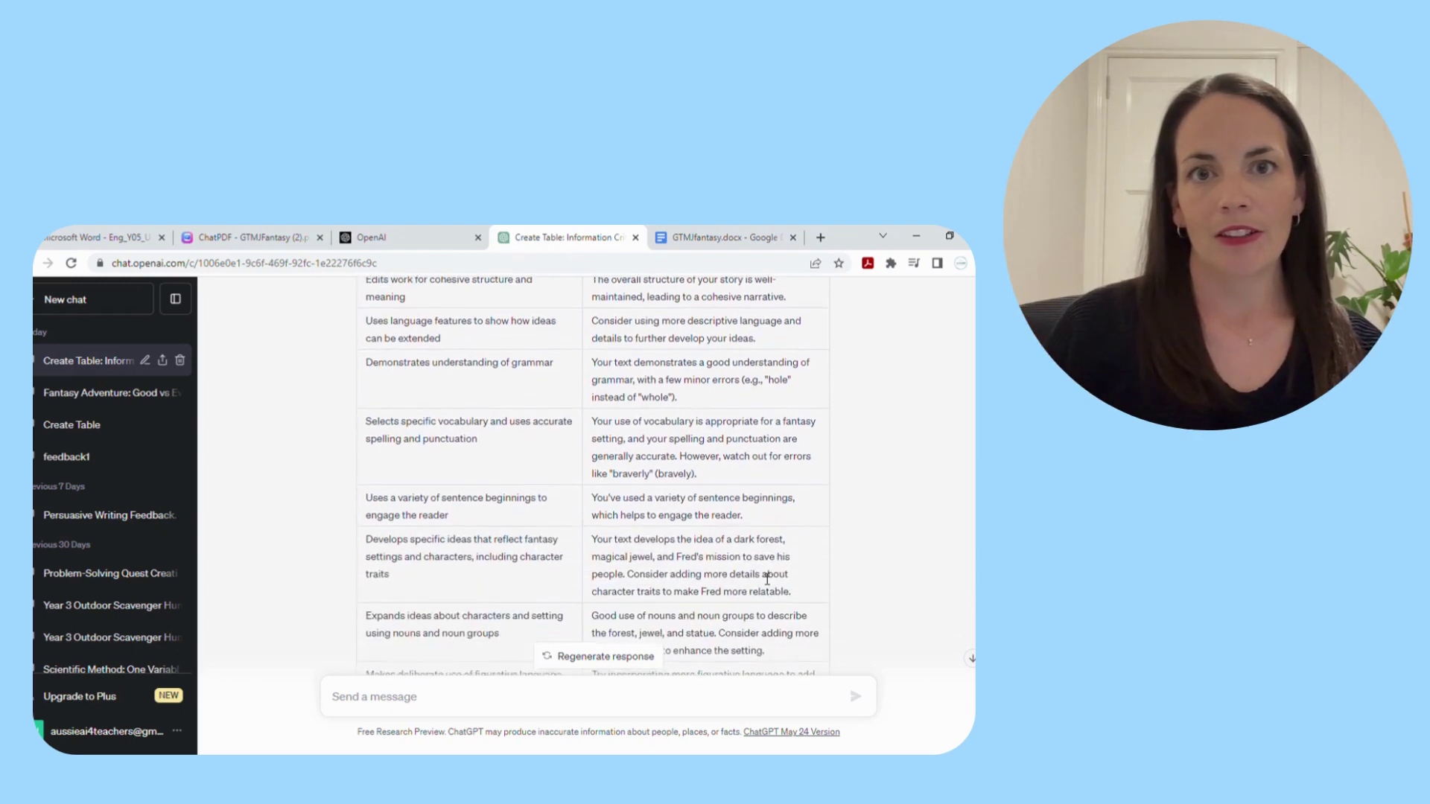
scroll(767, 578, down, 2)
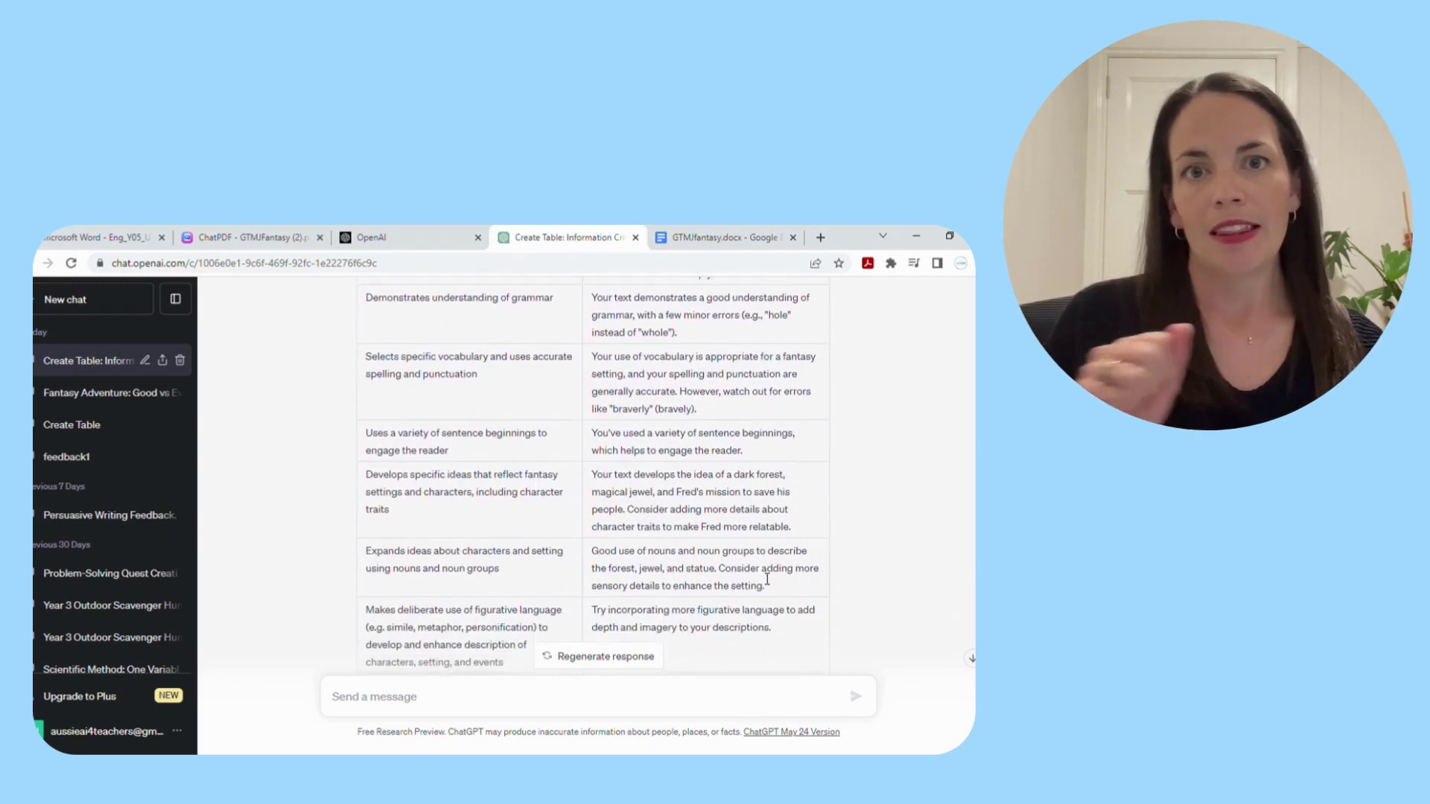
scroll(767, 579, down, 1)
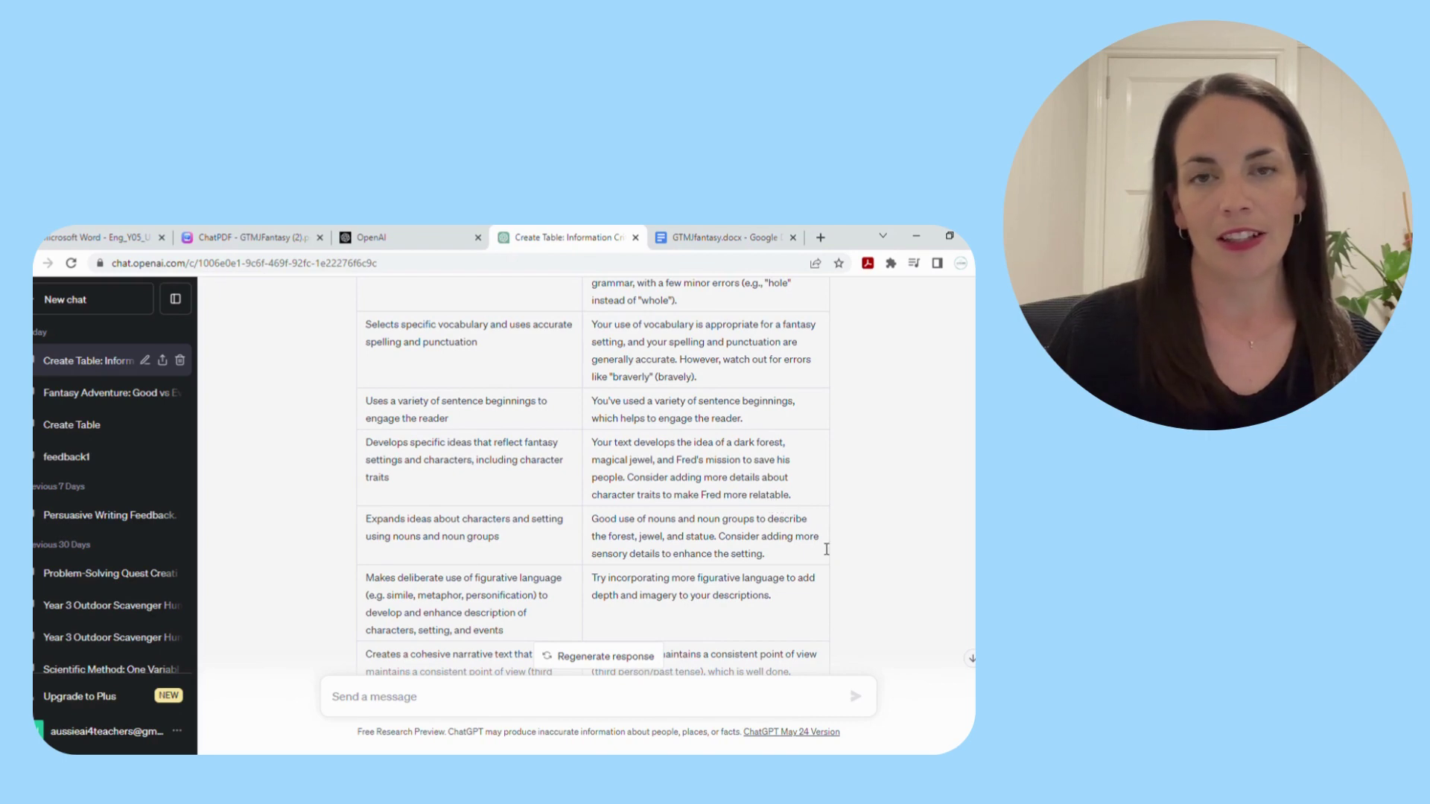
scroll(816, 556, down, 2)
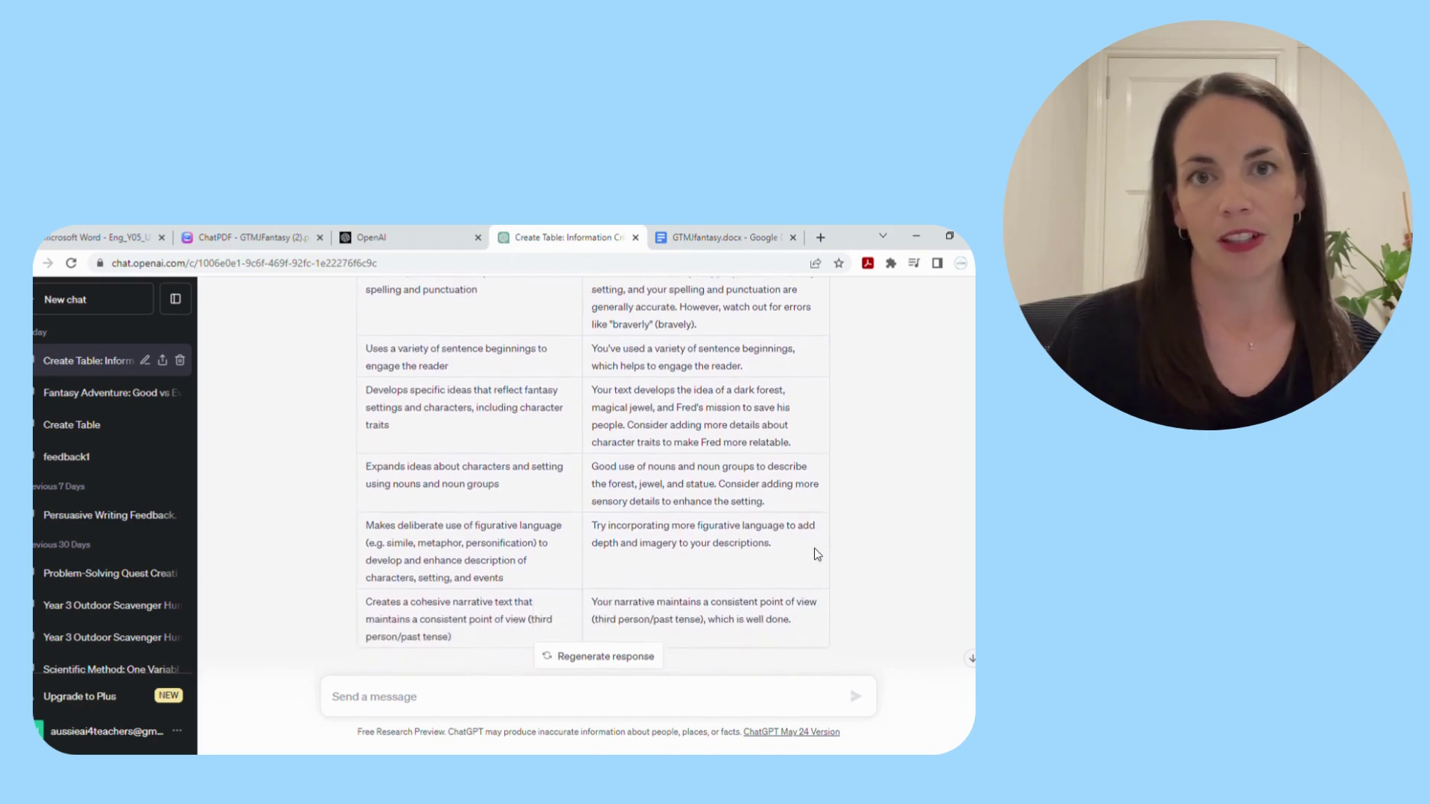
scroll(817, 555, down, 1)
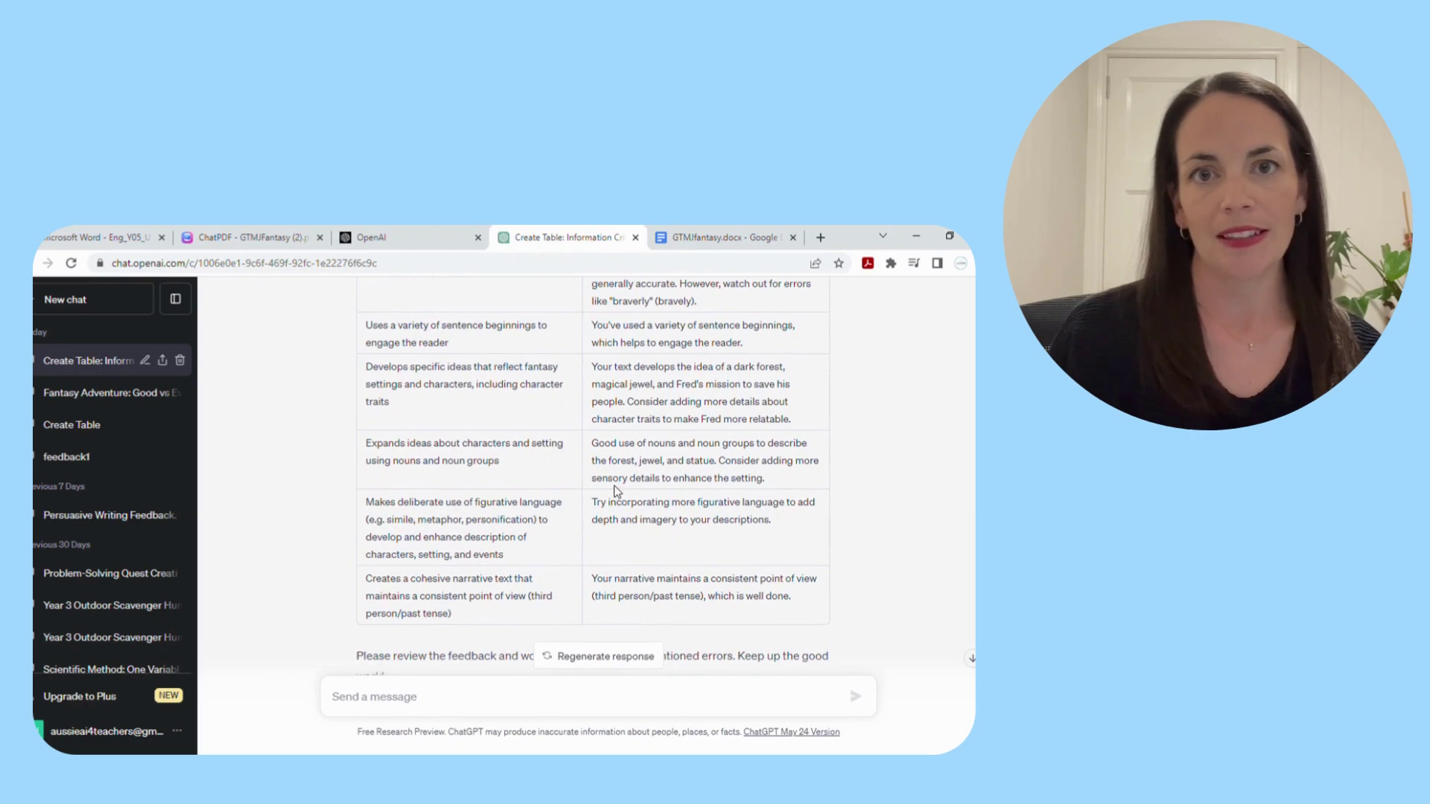
scroll(784, 578, down, 1)
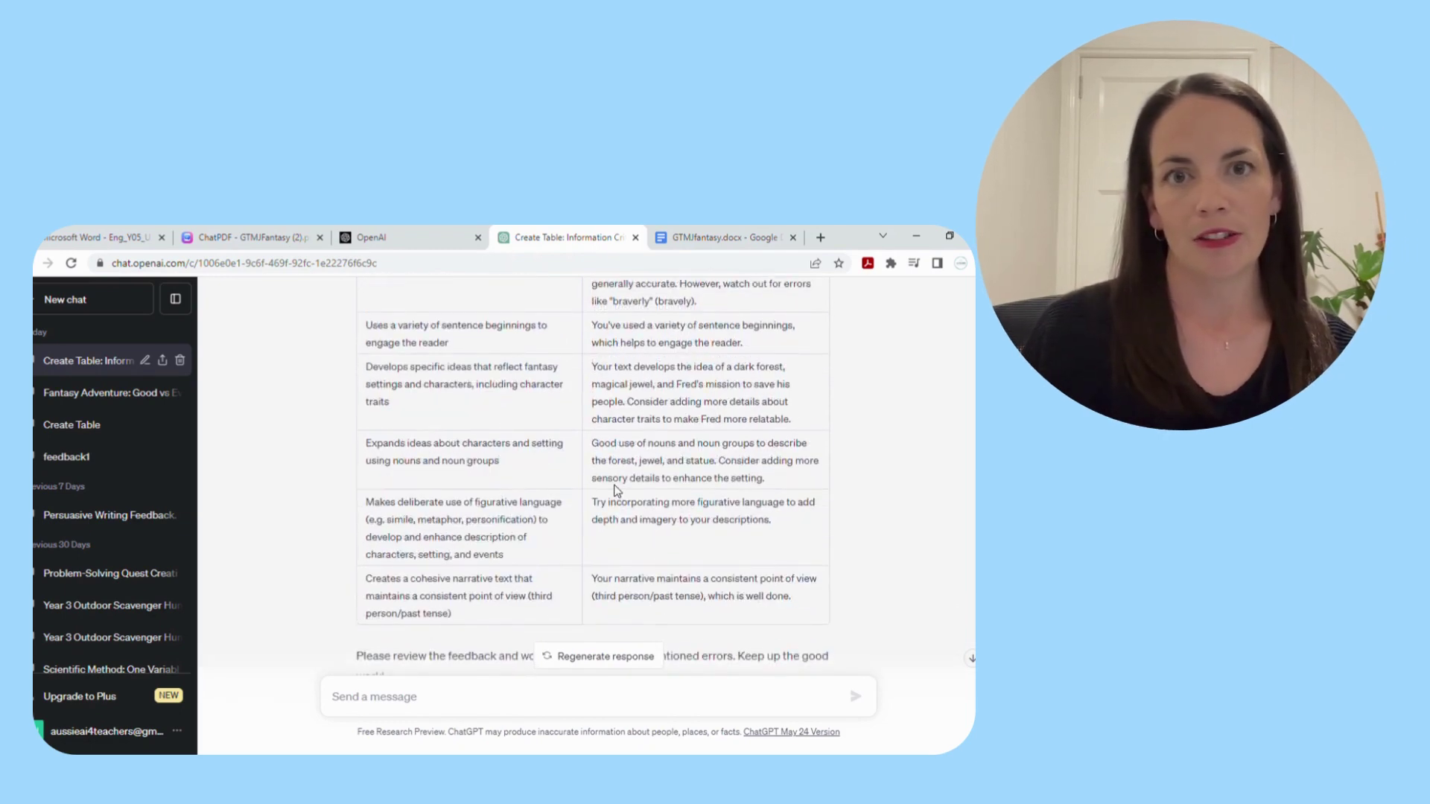
scroll(776, 575, down, 2)
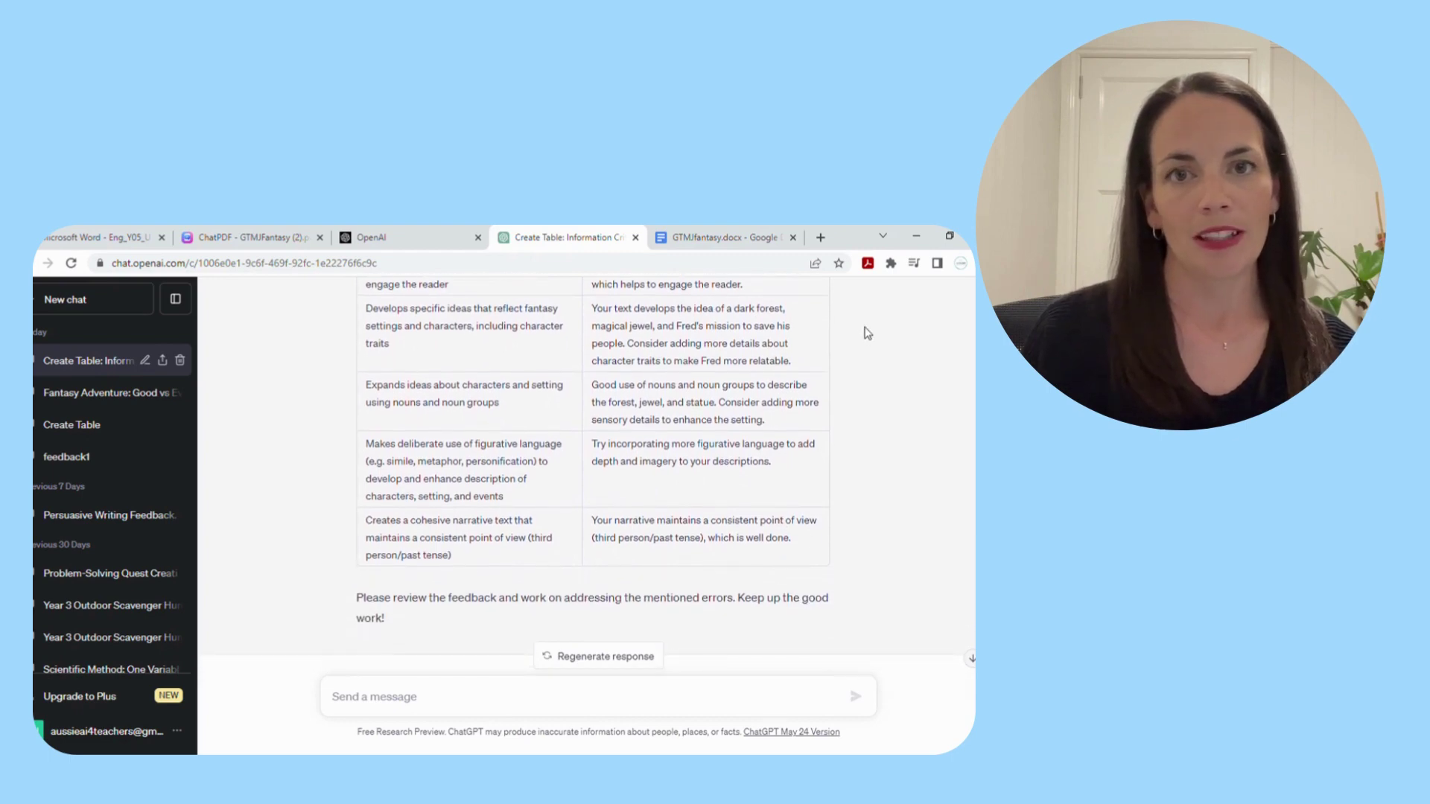
scroll(654, 496, up, 2)
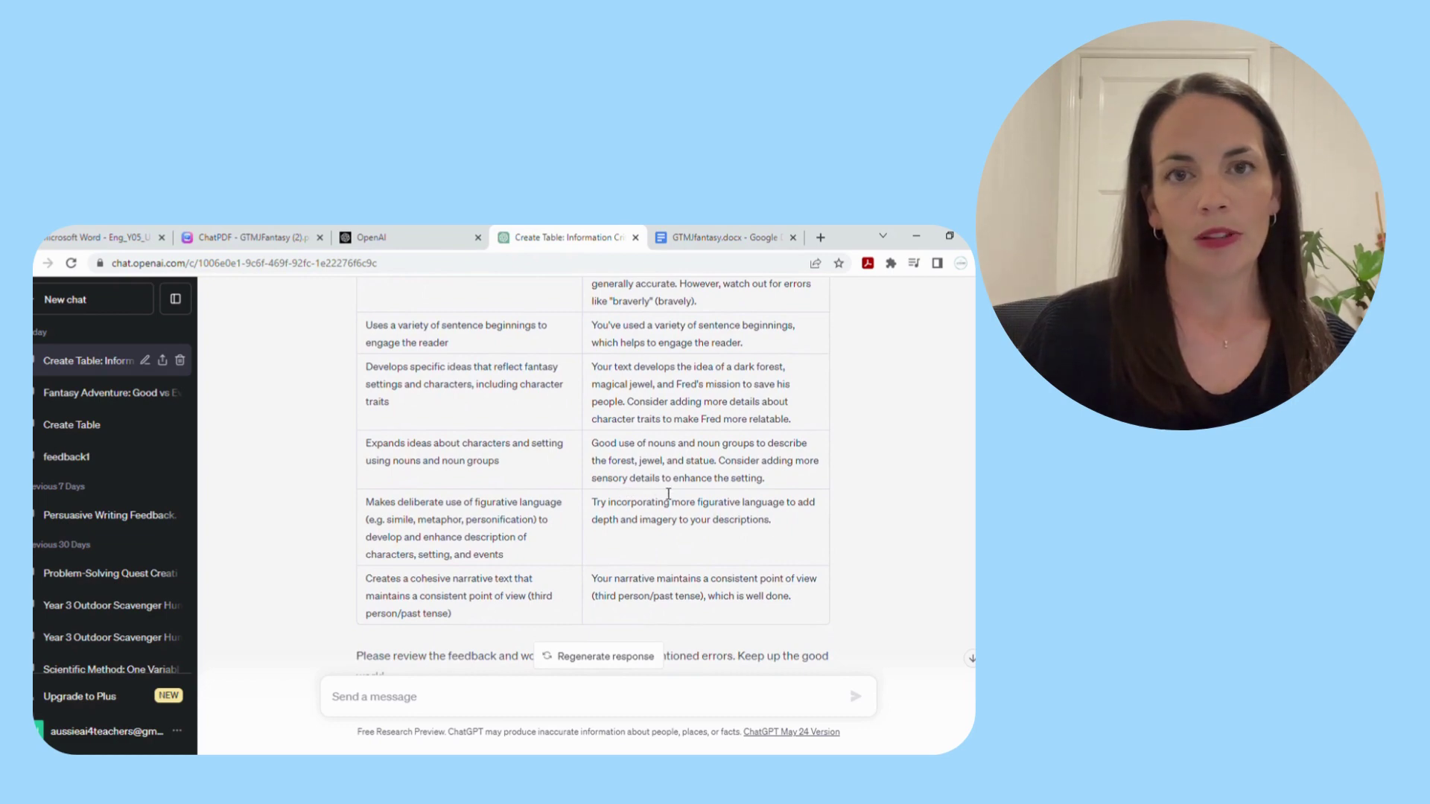
scroll(783, 579, down, 2)
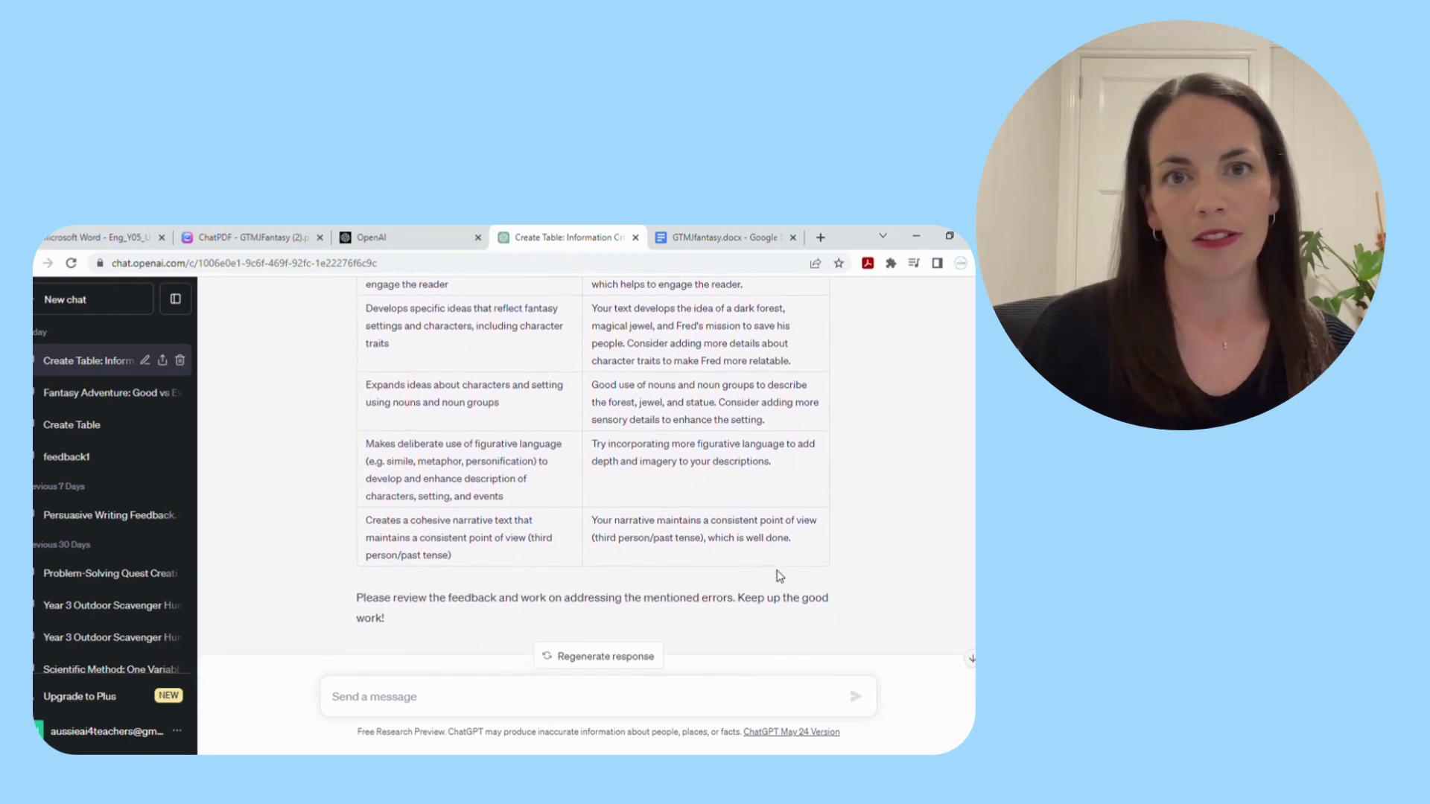